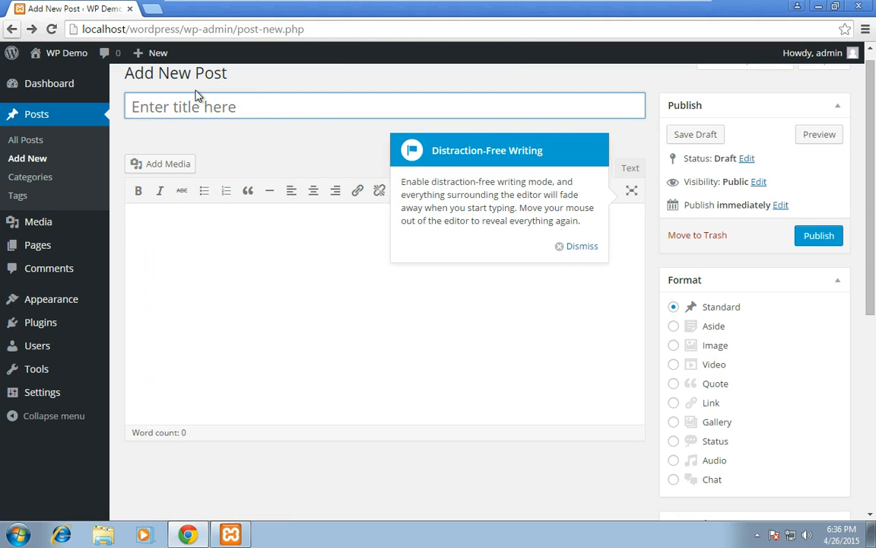
# Step: Go to the site's admin dashboard at localhost/wordpress/wp-admin/
pyautogui.click(184, 30)
pyautogui.click(229, 29)
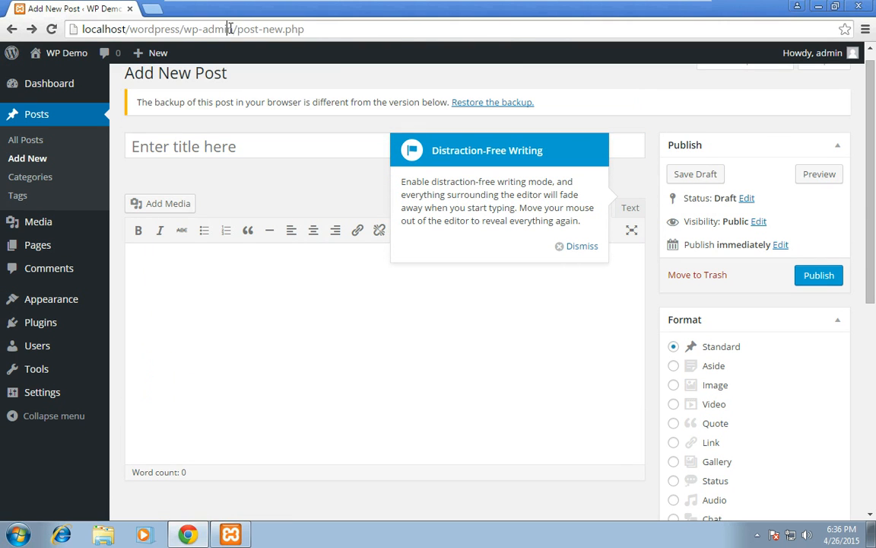
pyautogui.moveTo(239, 29); pyautogui.dragTo(324, 28)
pyautogui.press('BackSpace')
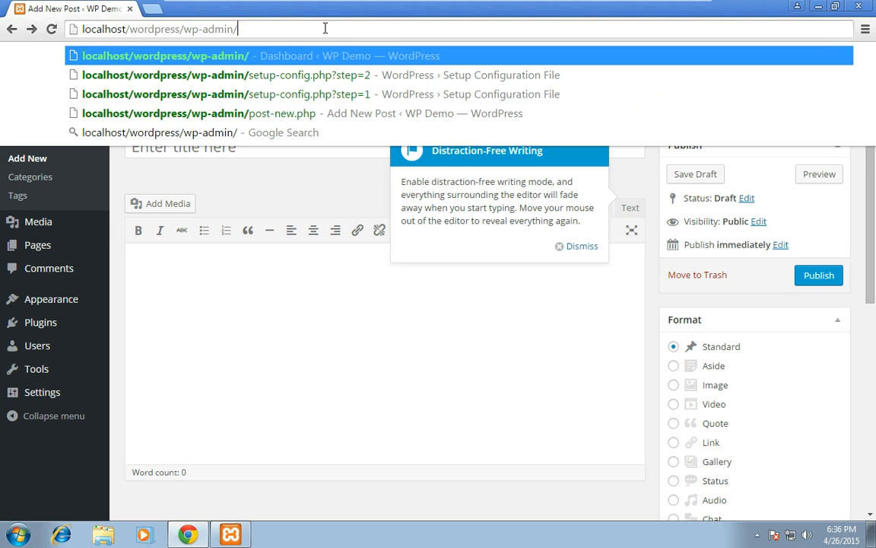
pyautogui.press('Return')
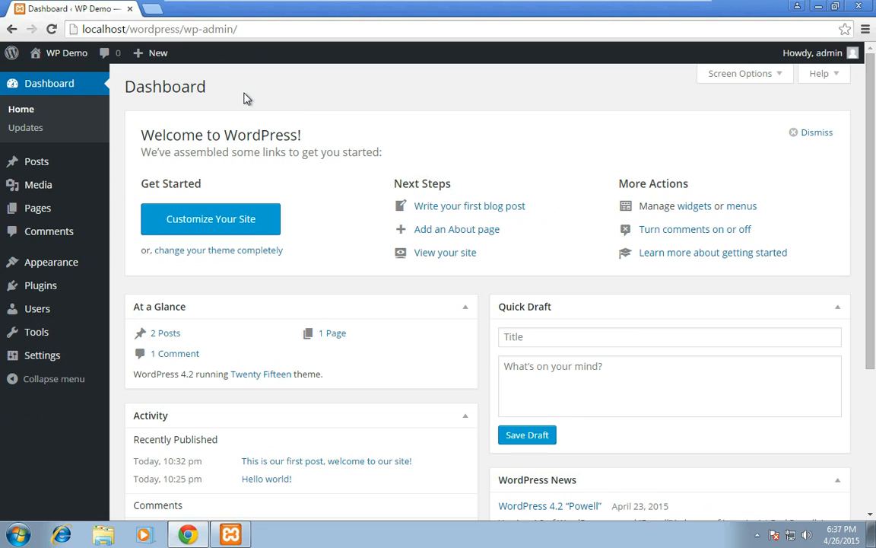
# Step: Start a new post from the list of all posts and title it "This is how to create a new post!"
pyautogui.moveTo(33, 166)
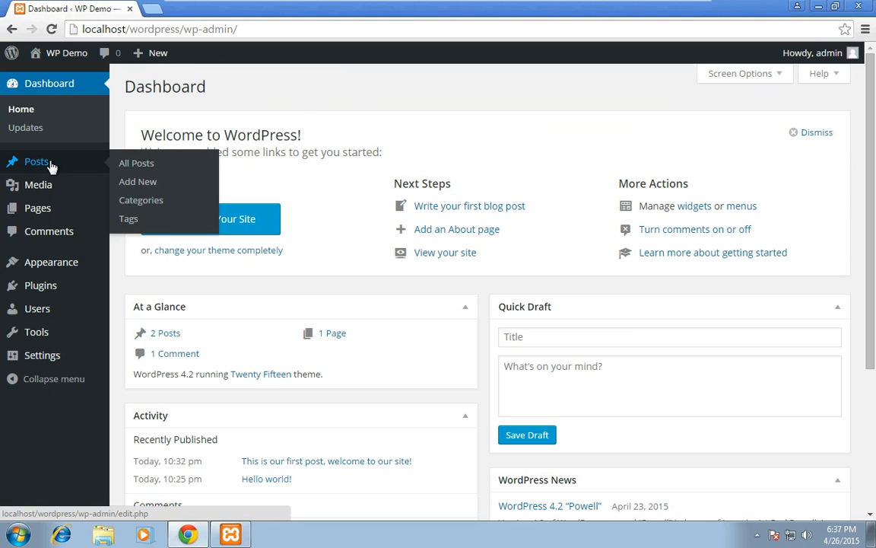
pyautogui.click(40, 166)
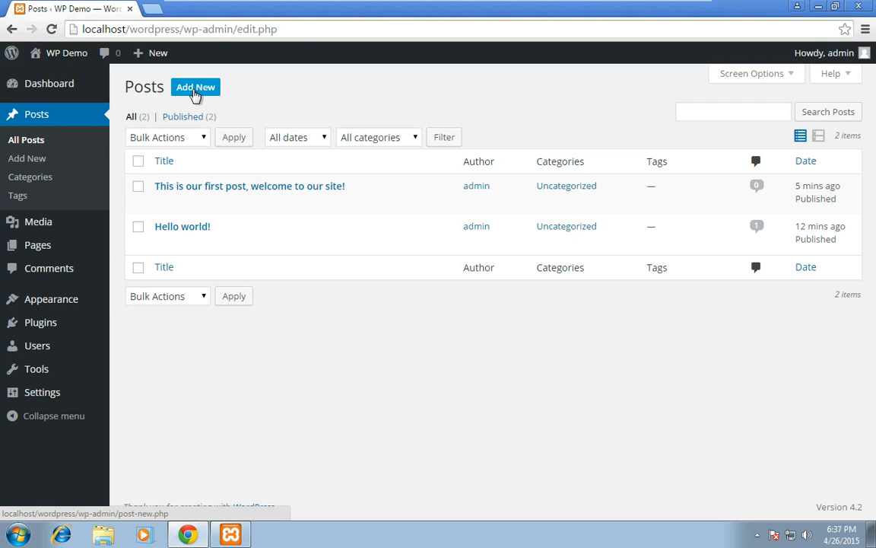
pyautogui.click(195, 89)
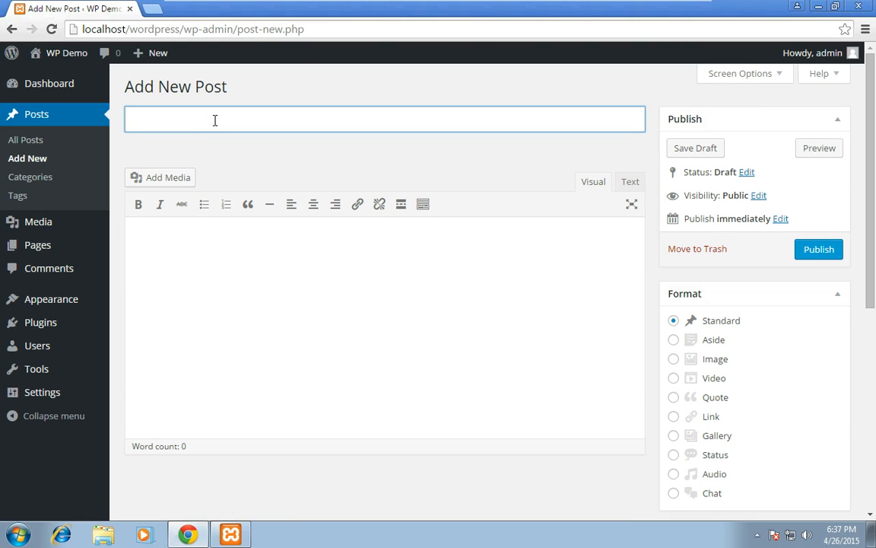
pyautogui.write('This is how to create a new post!')
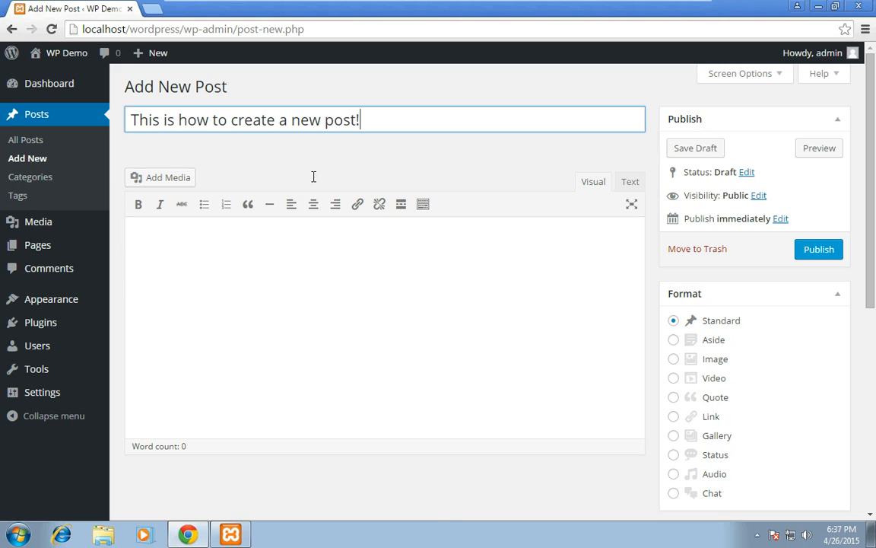
pyautogui.moveTo(383, 110); pyautogui.dragTo(102, 162)
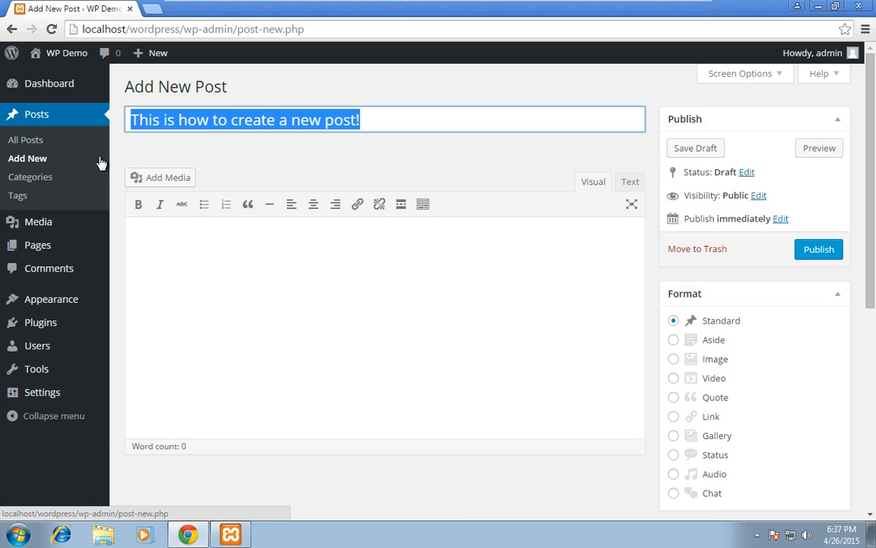
# Step: Write "This is a new post ." as the body text of the post
pyautogui.click(190, 275)
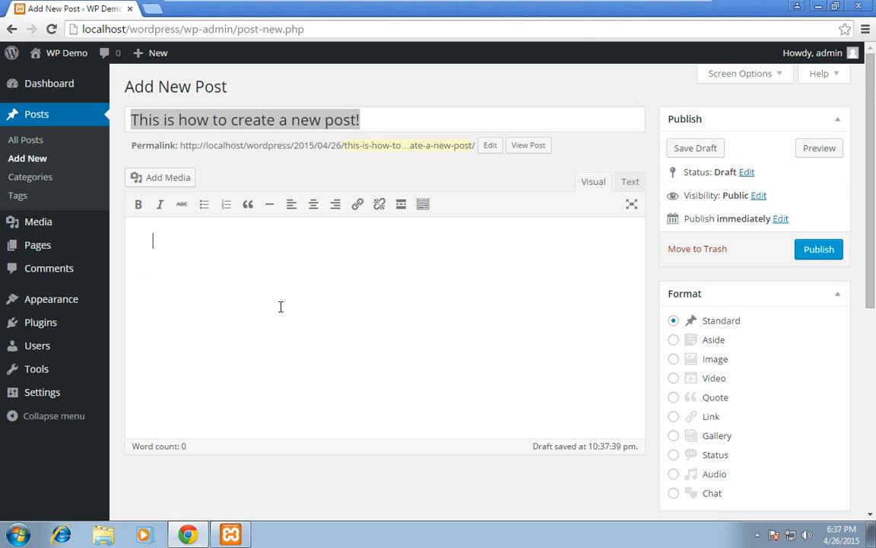
pyautogui.write('This is a new post .')
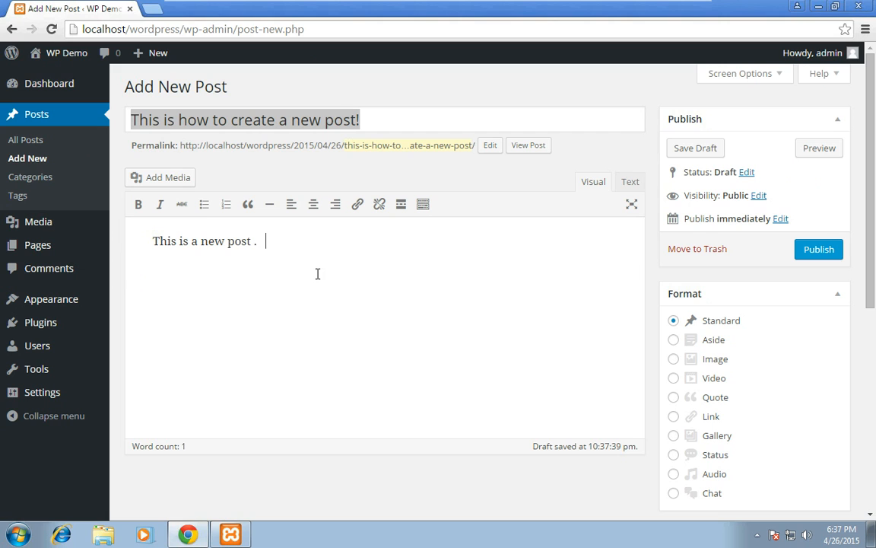
# Step: Examine the post's status, visibility and publish date options without changing any of them
pyautogui.click(745, 173)
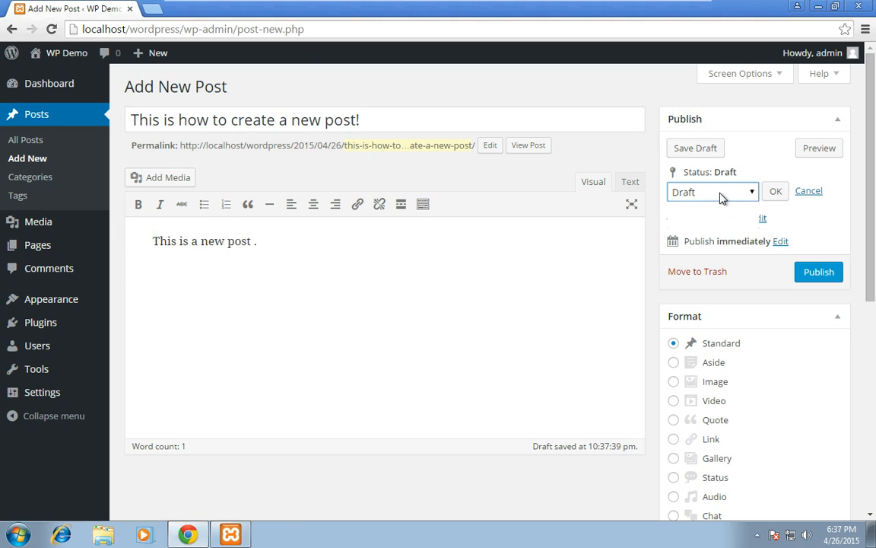
pyautogui.click(722, 197)
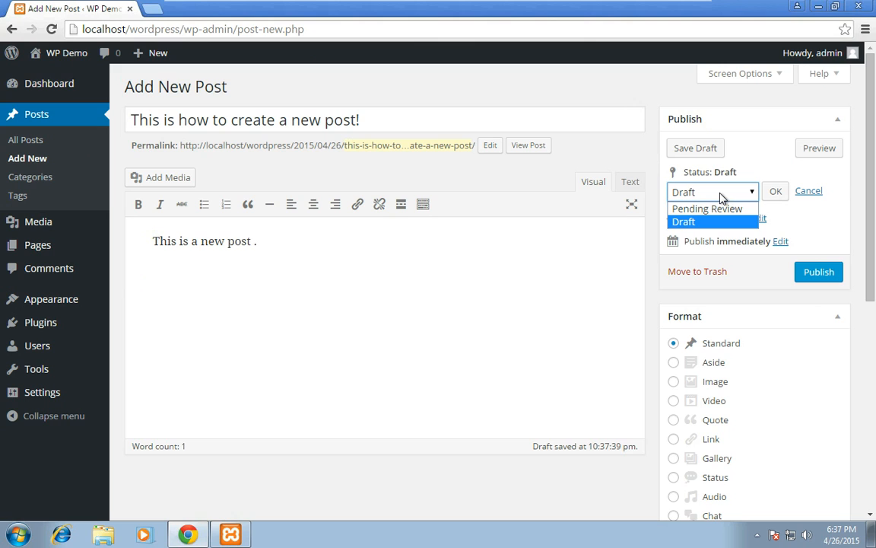
pyautogui.click(777, 195)
pyautogui.click(777, 195)
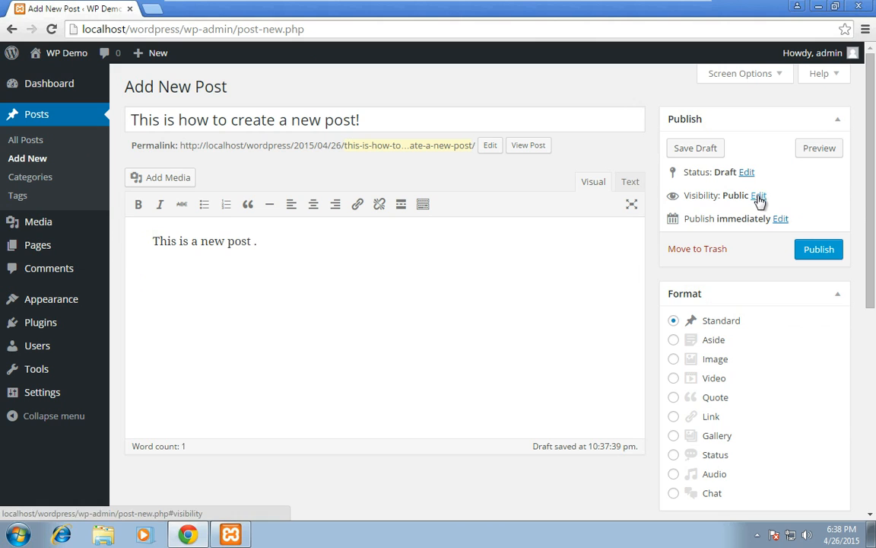
pyautogui.click(758, 196)
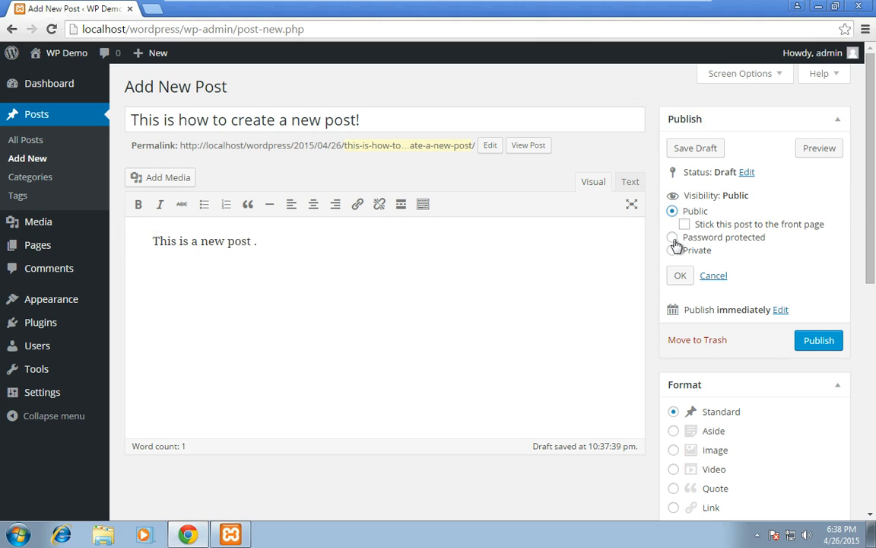
pyautogui.click(712, 277)
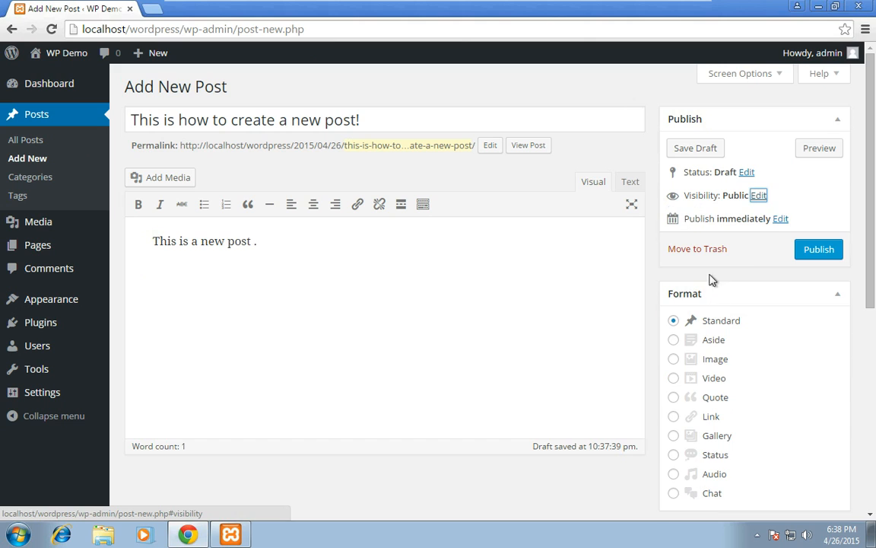
pyautogui.click(780, 220)
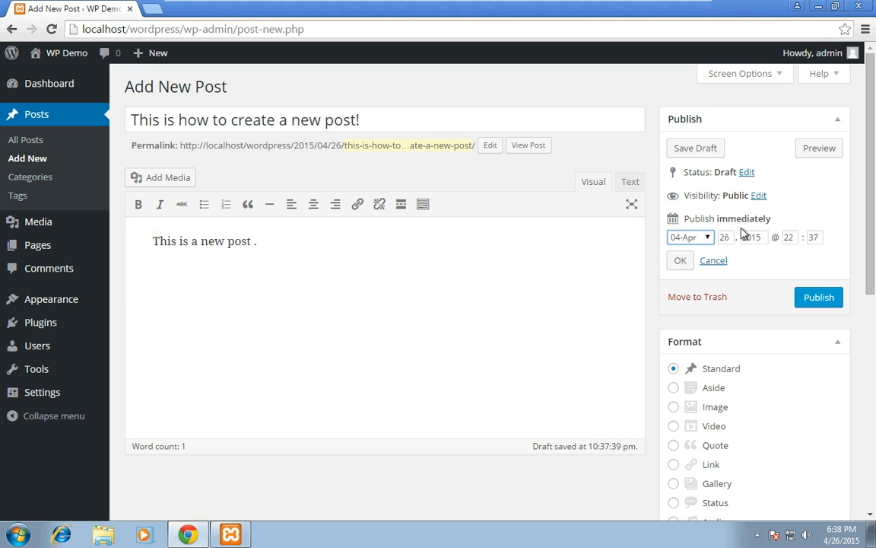
pyautogui.click(712, 261)
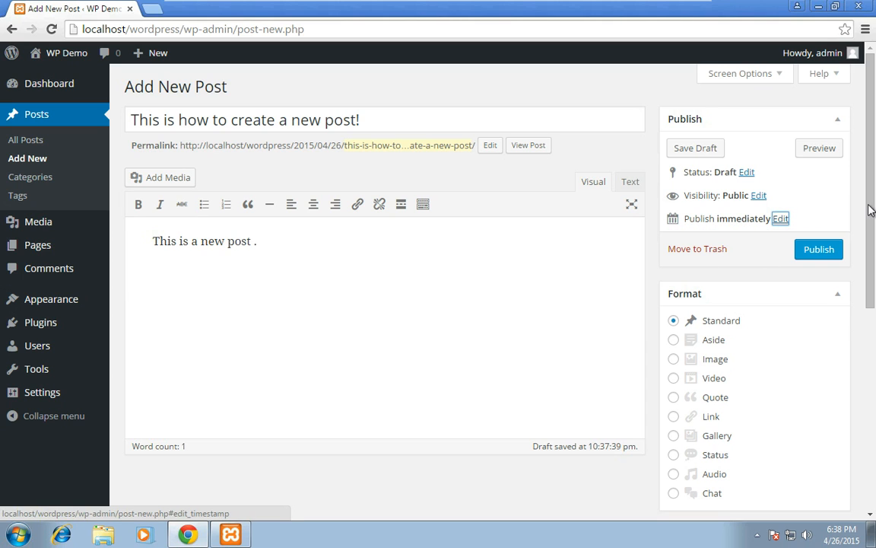
# Step: Publish the post and view it on the live site
pyautogui.scroll(-1, 872, 223)
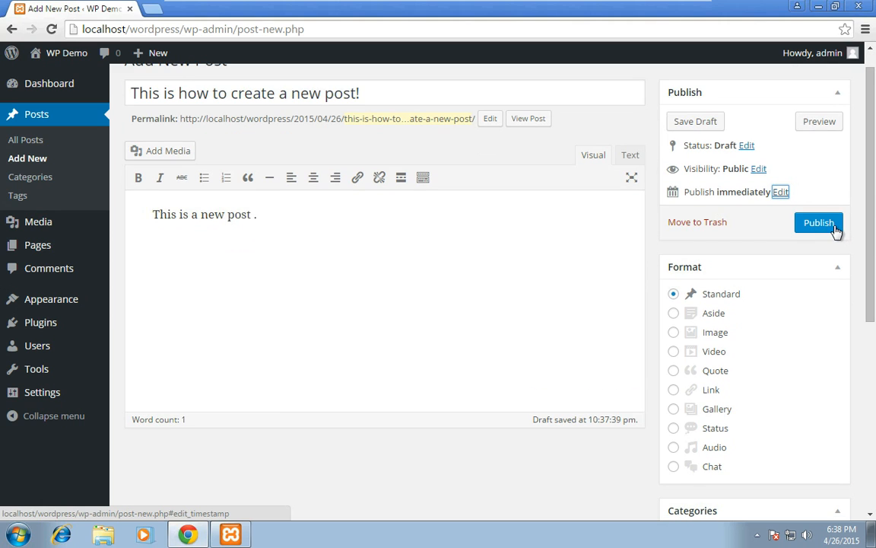
pyautogui.click(834, 227)
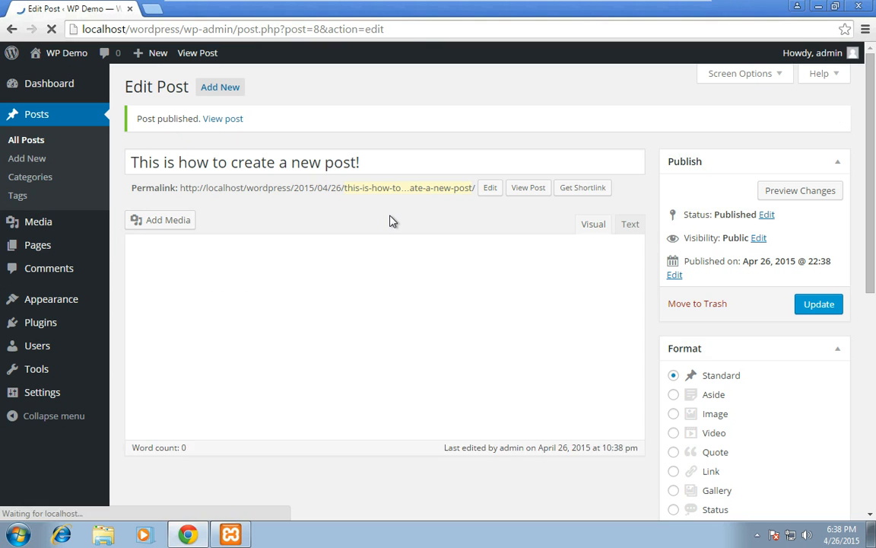
pyautogui.click(526, 189)
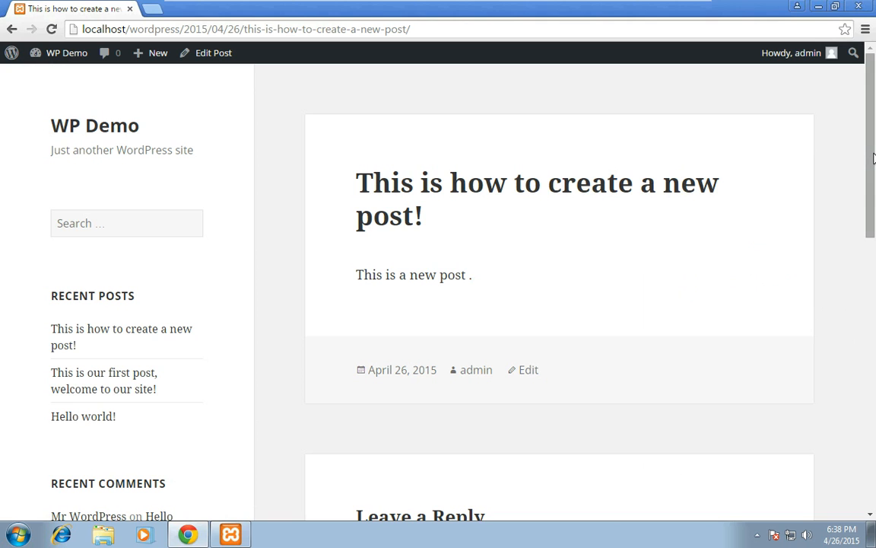
pyautogui.moveTo(873, 158); pyautogui.dragTo(873, 169)
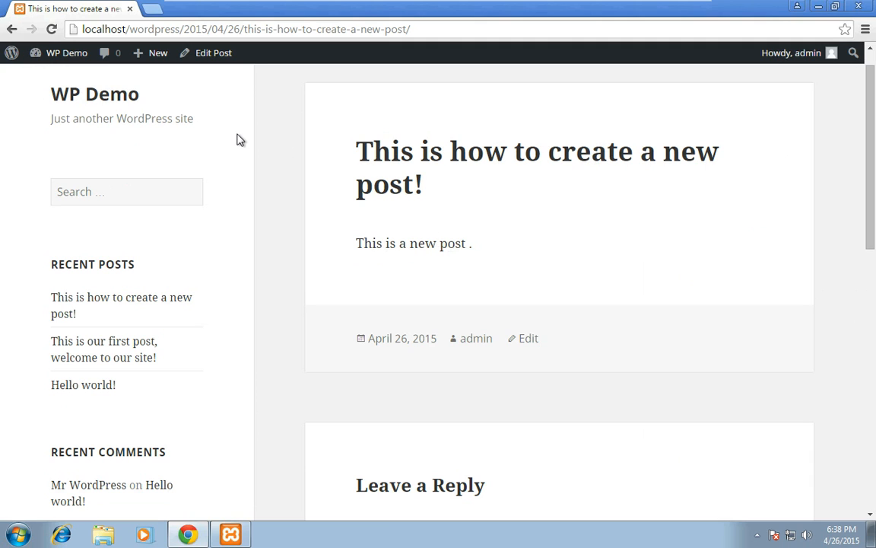
# Step: Return to editing the post and upload the Penguins image from Sample Pictures to its media library
pyautogui.click(12, 30)
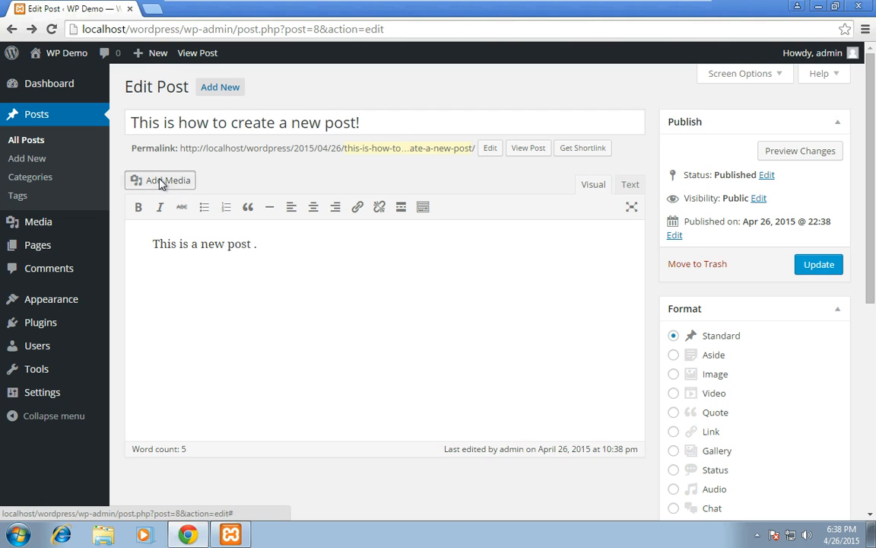
pyautogui.click(162, 183)
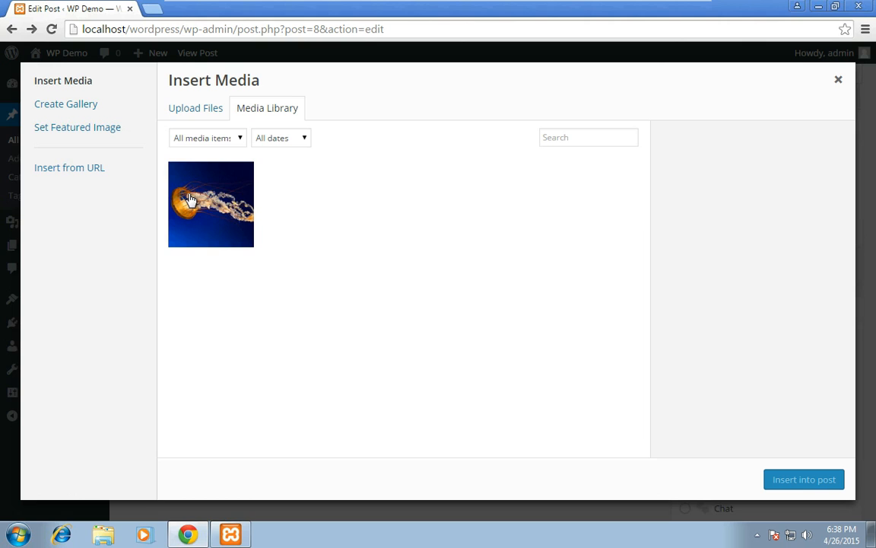
pyautogui.click(197, 109)
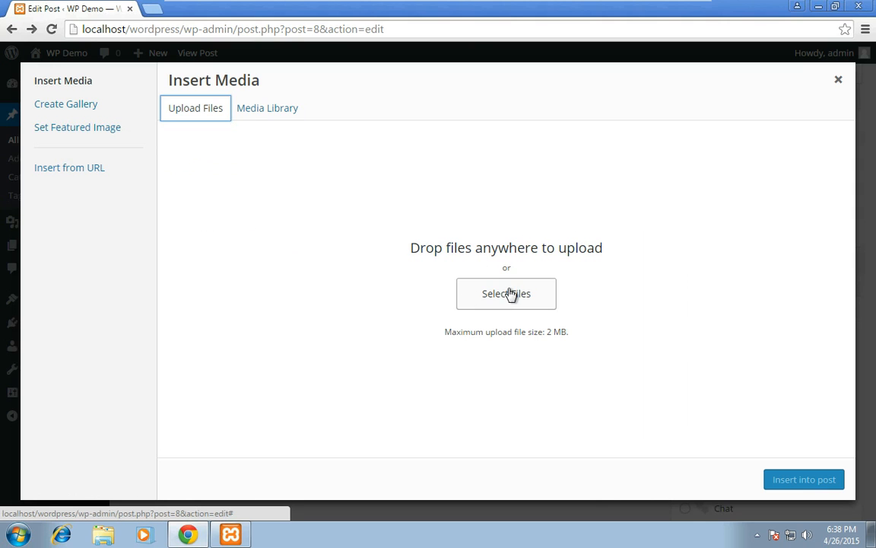
pyautogui.moveTo(449, 333); pyautogui.dragTo(535, 333)
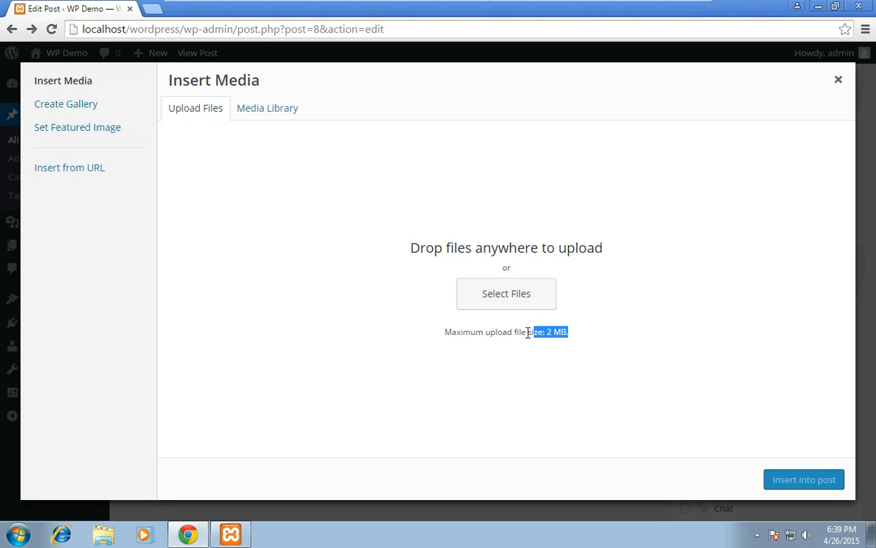
pyautogui.click(531, 332)
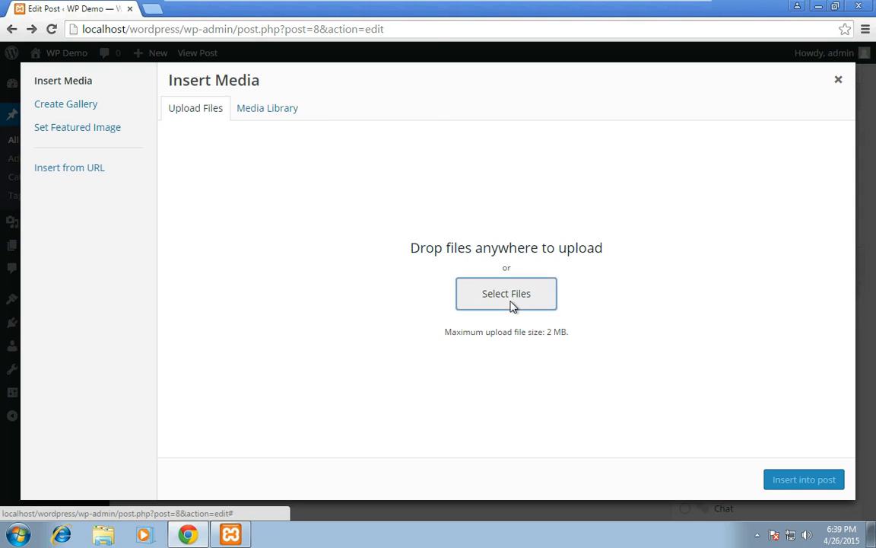
pyautogui.click(512, 305)
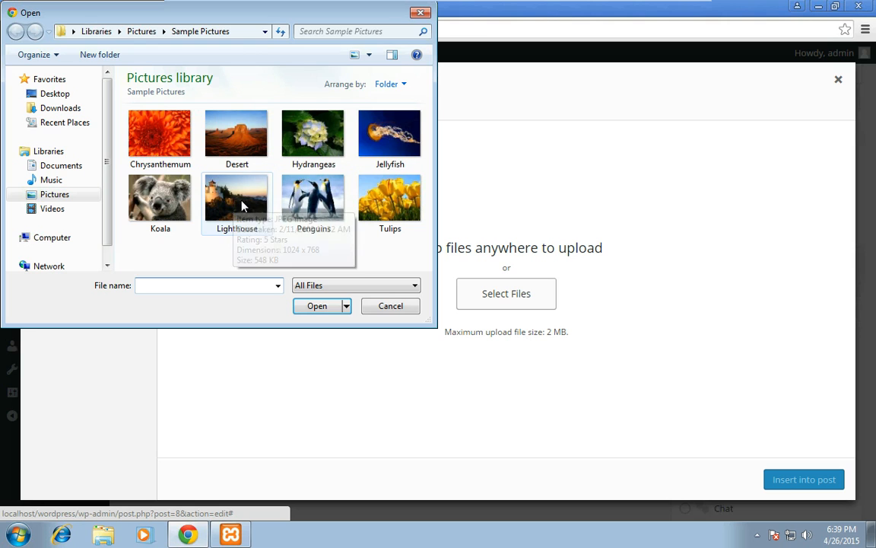
pyautogui.click(312, 199)
pyautogui.click(321, 310)
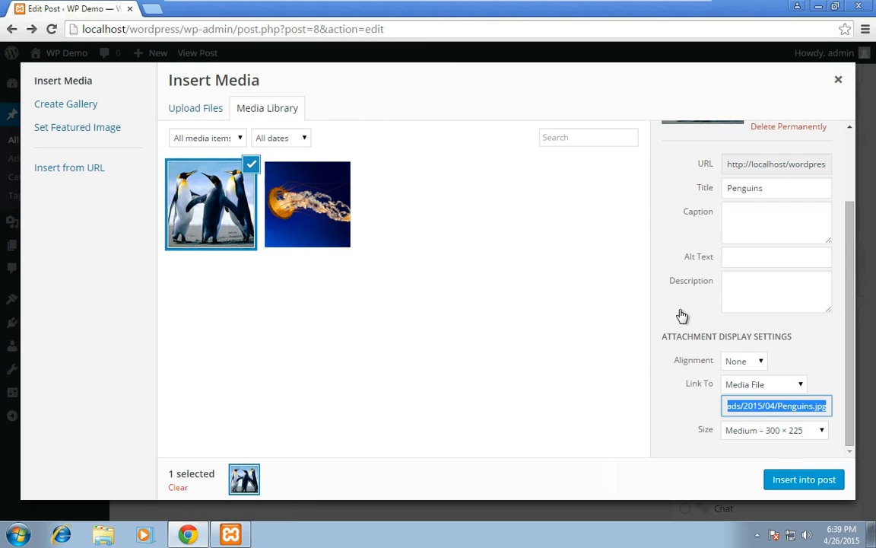
# Step: Set the Penguins image's caption, alt text and description to "Penguins in a circle"
pyautogui.click(756, 213)
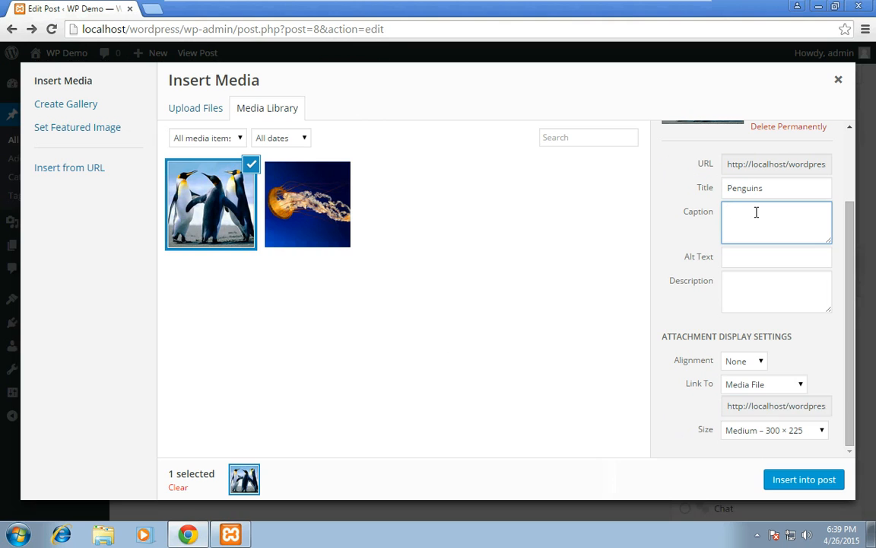
pyautogui.write('Penguins in a circle')
pyautogui.press('Tab')
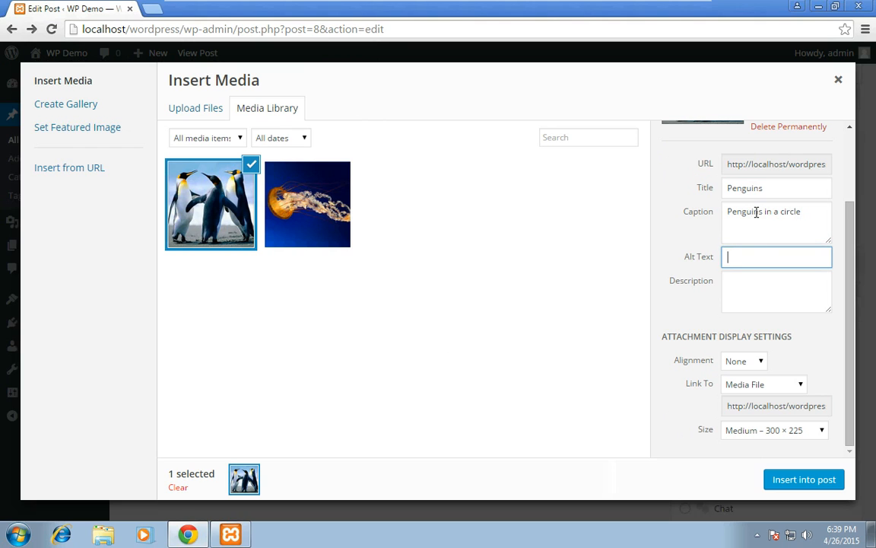
pyautogui.write('Penguins in a circle')
pyautogui.press('Tab')
pyautogui.hotkey('shift', 'Tab')
pyautogui.hotkey('ctrl', 'c')
pyautogui.press('Tab')
pyautogui.hotkey('ctrl', 'v')
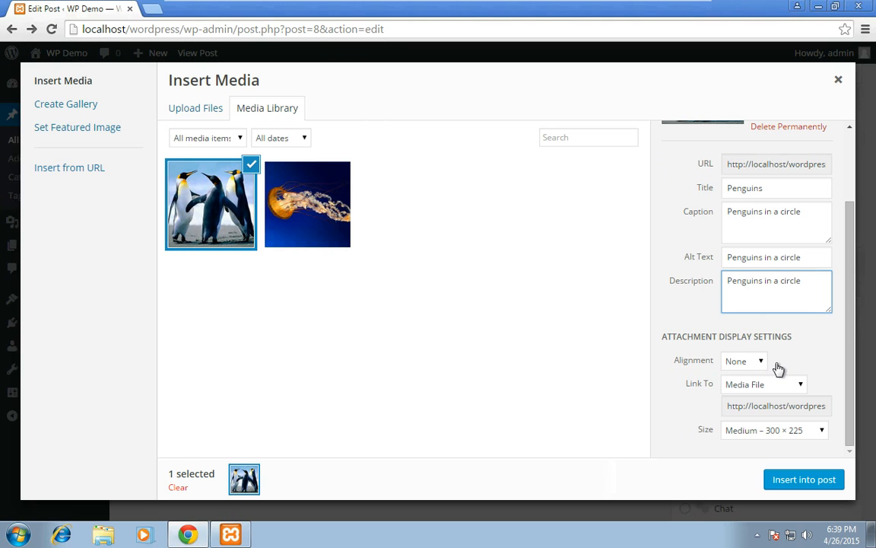
# Step: Keep the Penguins image's alignment at None and set its Link To option to None
pyautogui.press('Tab')
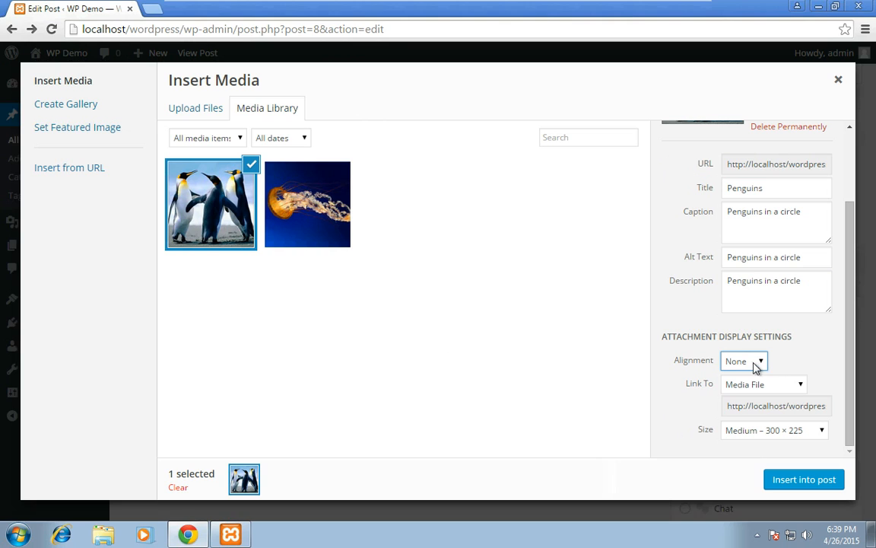
pyautogui.click(756, 368)
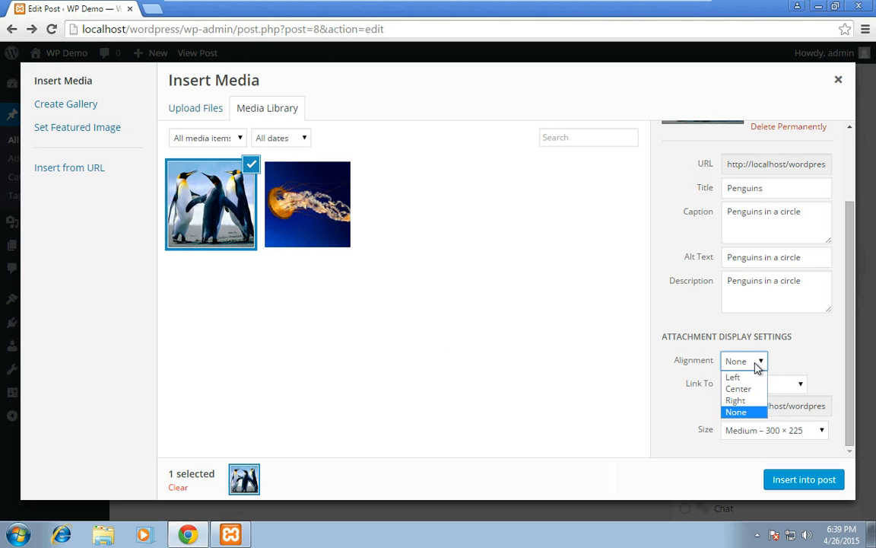
pyautogui.click(756, 368)
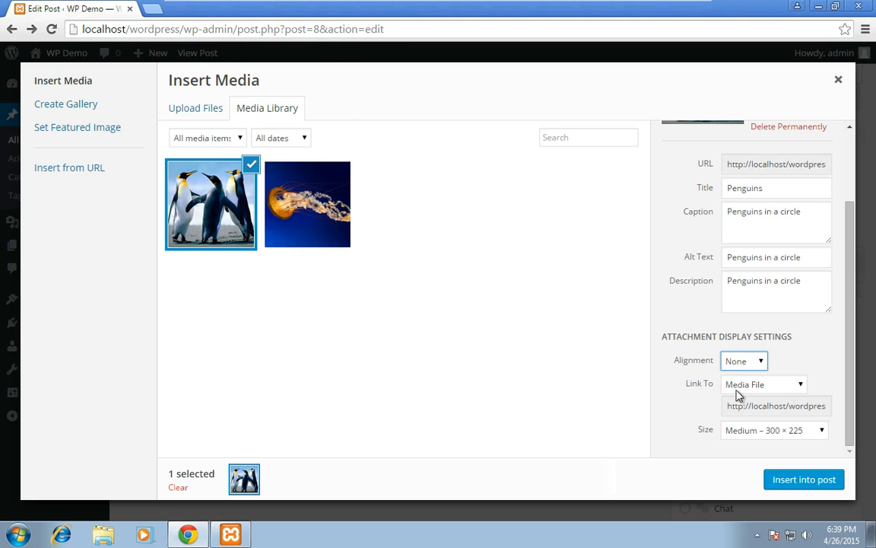
pyautogui.click(802, 388)
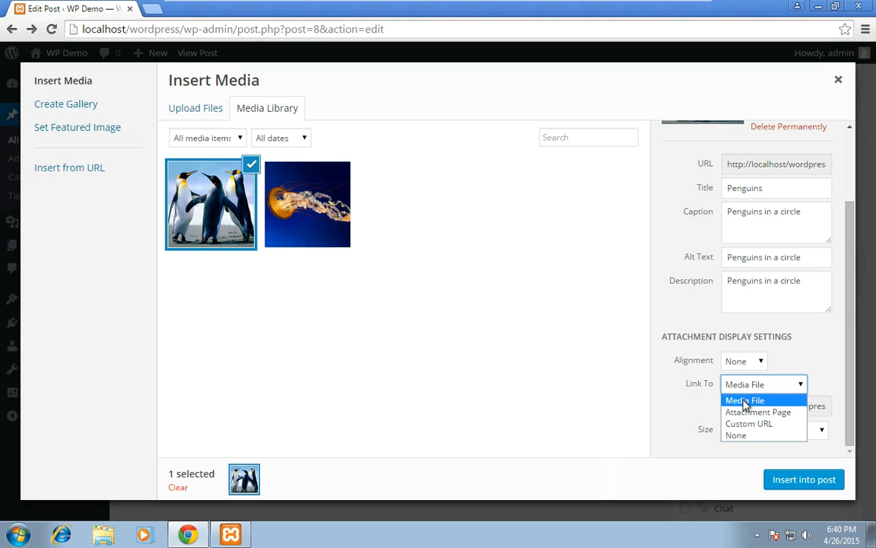
pyautogui.click(743, 435)
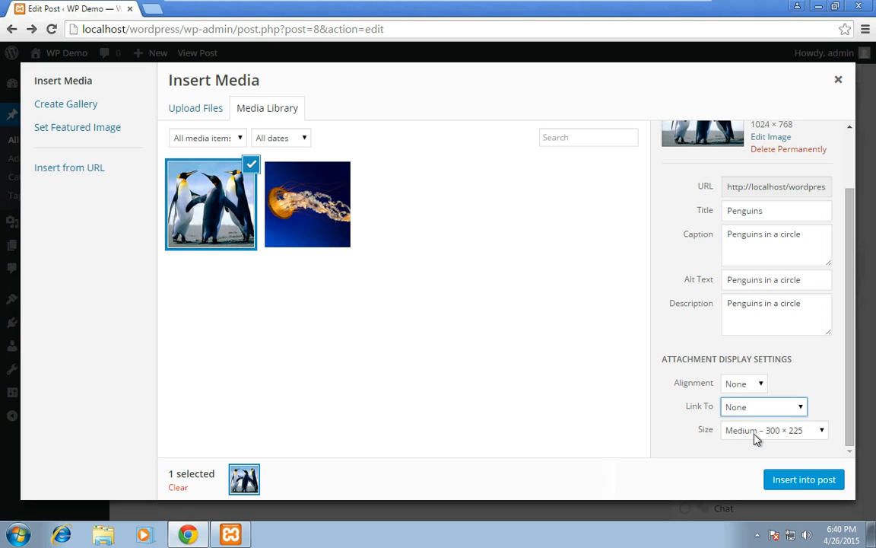
# Step: Set the image size to Medium – 300 × 225 and insert the image into the post
pyautogui.click(788, 435)
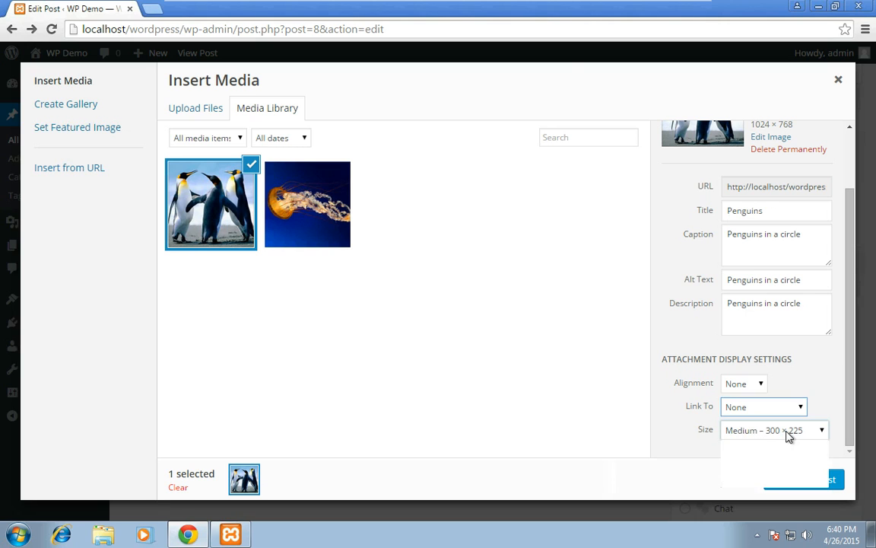
pyautogui.click(759, 447)
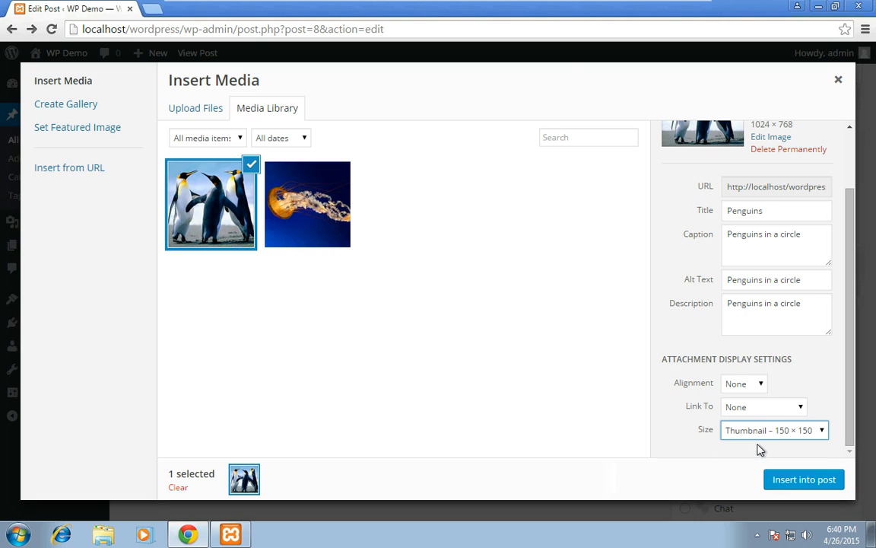
pyautogui.click(773, 437)
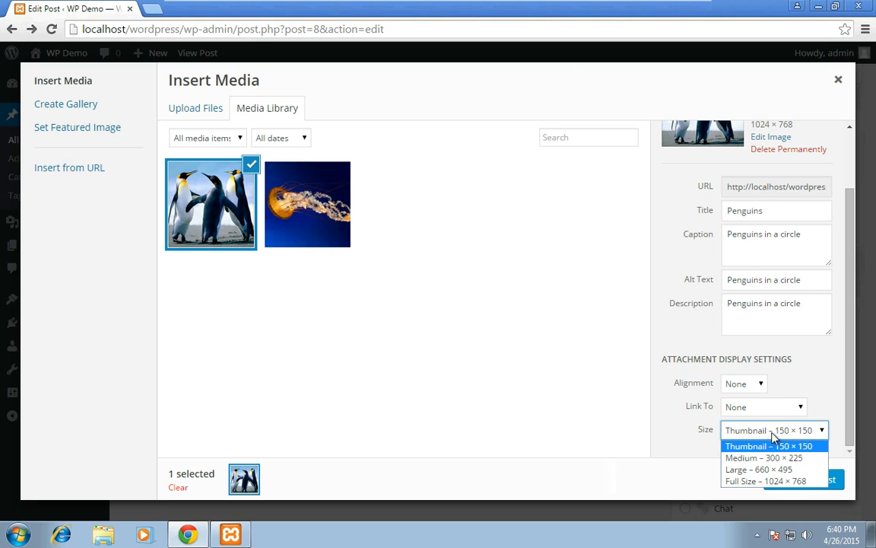
pyautogui.click(743, 458)
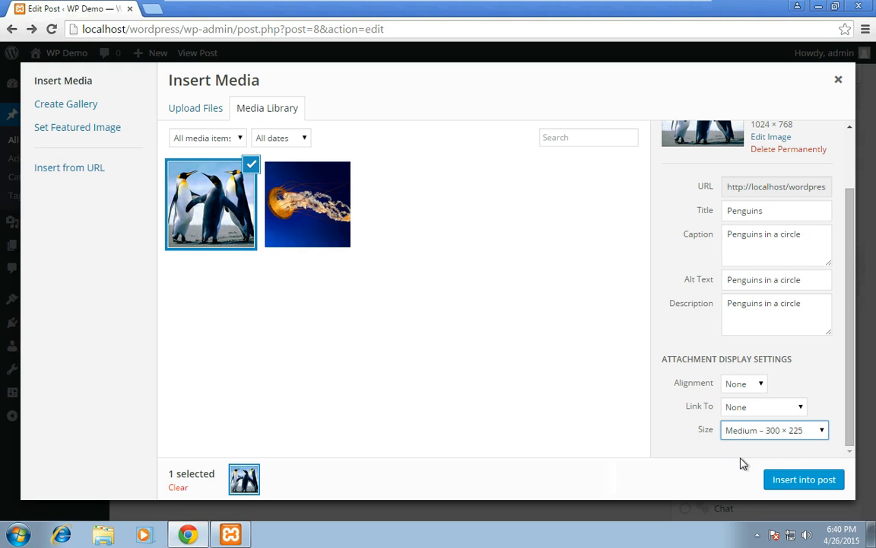
pyautogui.click(788, 480)
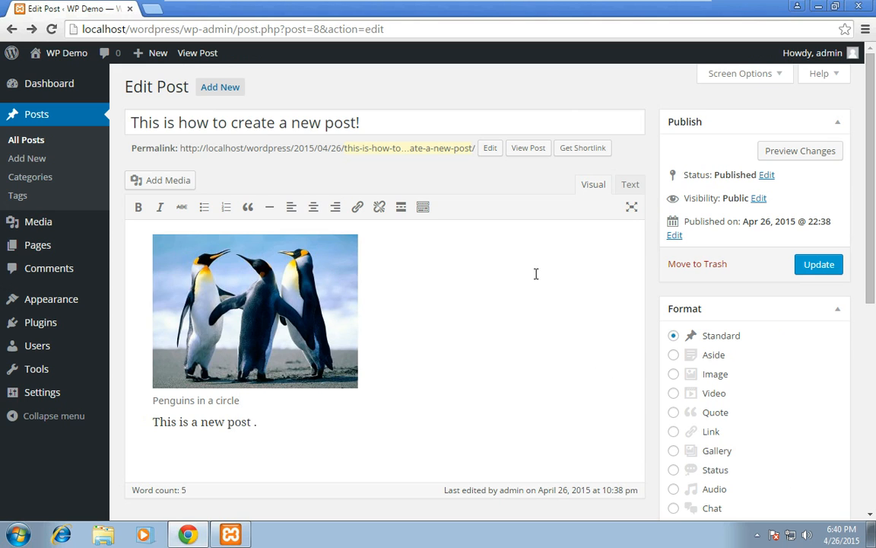
# Step: Update the post, view it on the live site and return to the editor
pyautogui.click(812, 267)
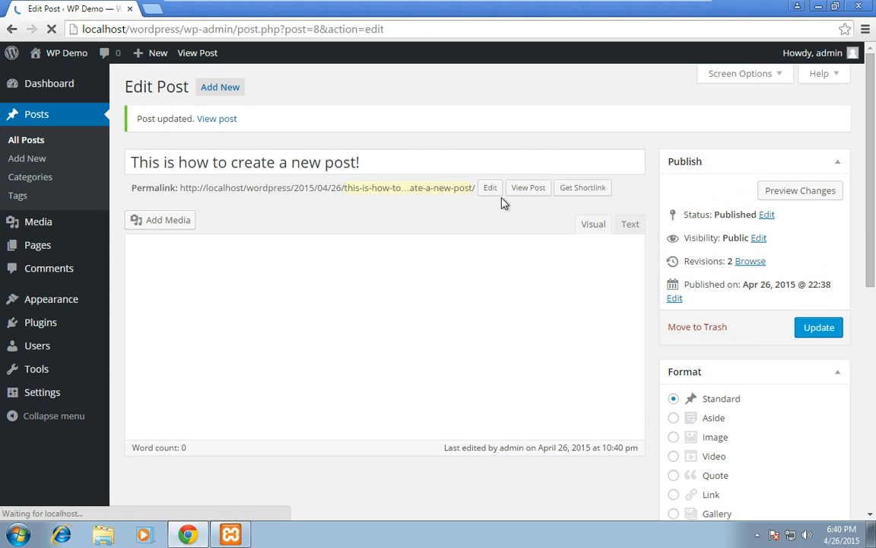
pyautogui.click(536, 190)
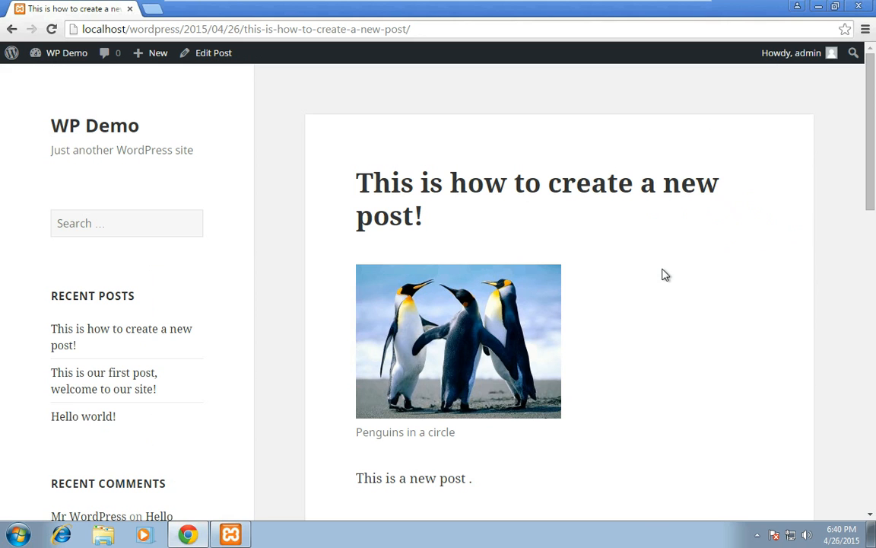
pyautogui.click(14, 29)
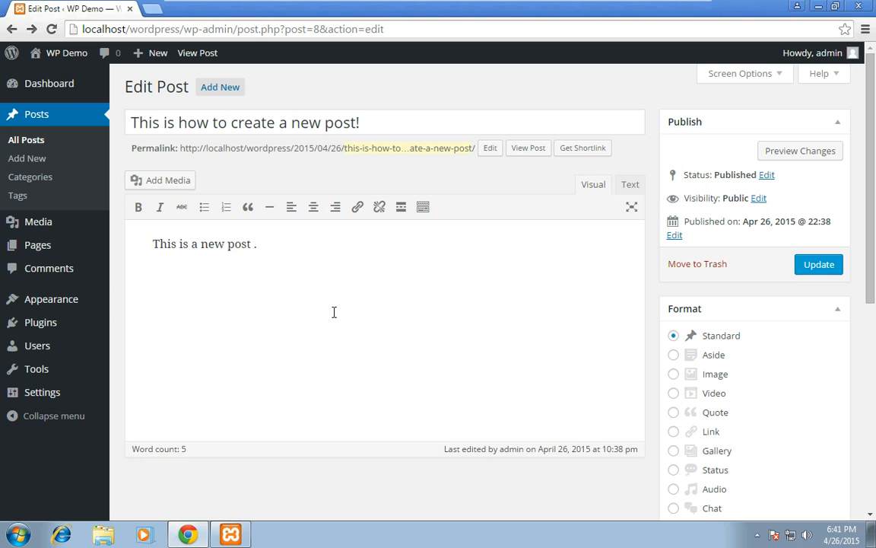
# Step: Add a new post category named "Ocean" with the slug "ocean"
pyautogui.click(15, 181)
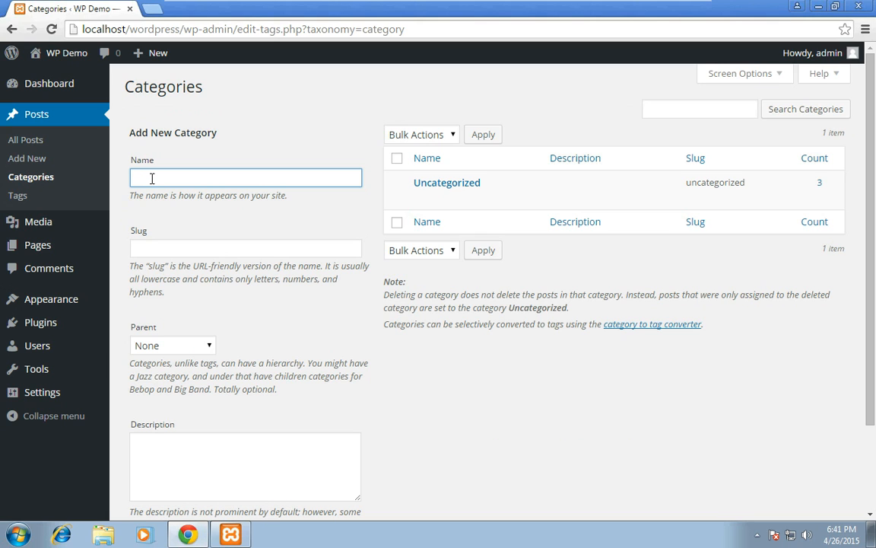
pyautogui.write('Ocean')
pyautogui.click(165, 251)
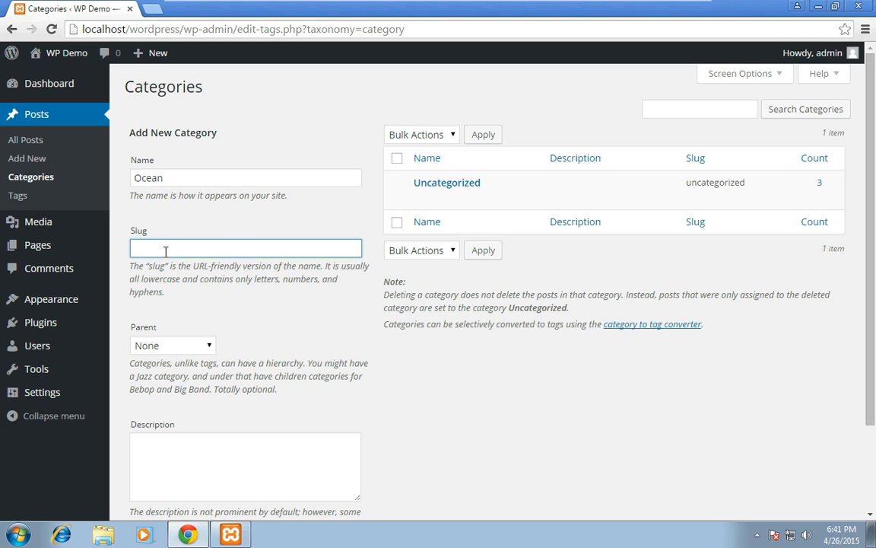
pyautogui.write('ocean')
pyautogui.scroll(-3, 417, 403)
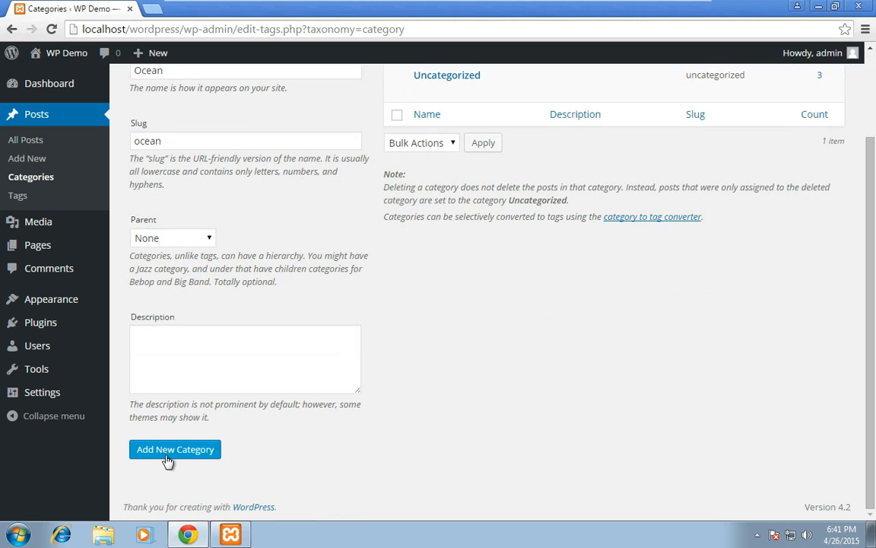
pyautogui.click(167, 456)
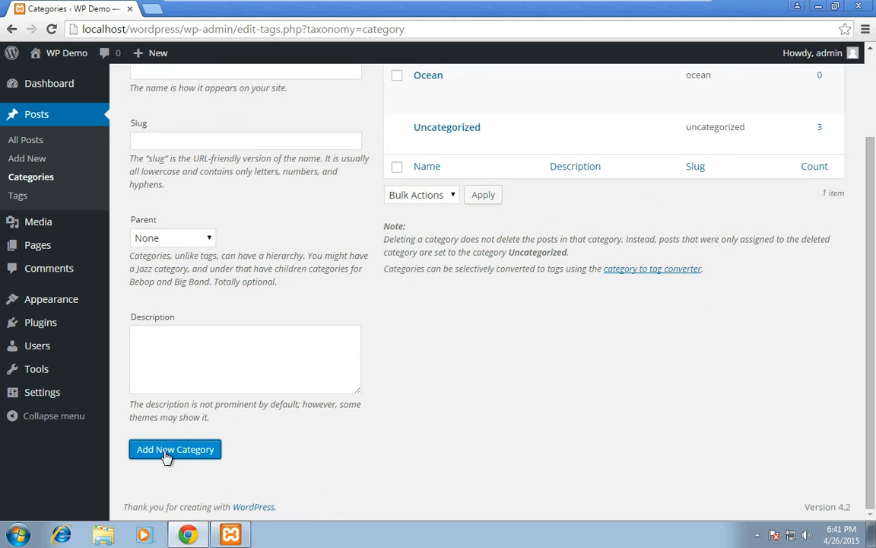
# Step: Add a second category named "Beach" with the slug "beach" and no parent
pyautogui.scroll(3, 405, 372)
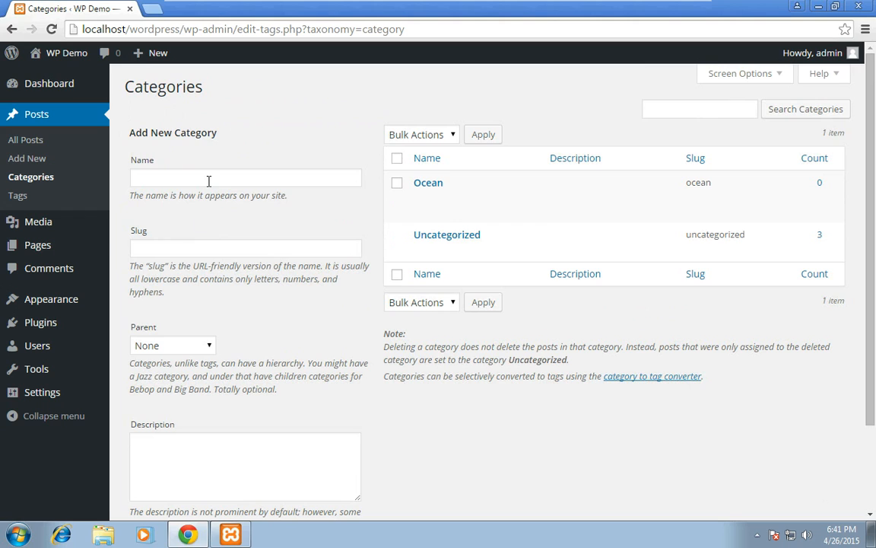
pyautogui.click(209, 178)
pyautogui.write('Beach')
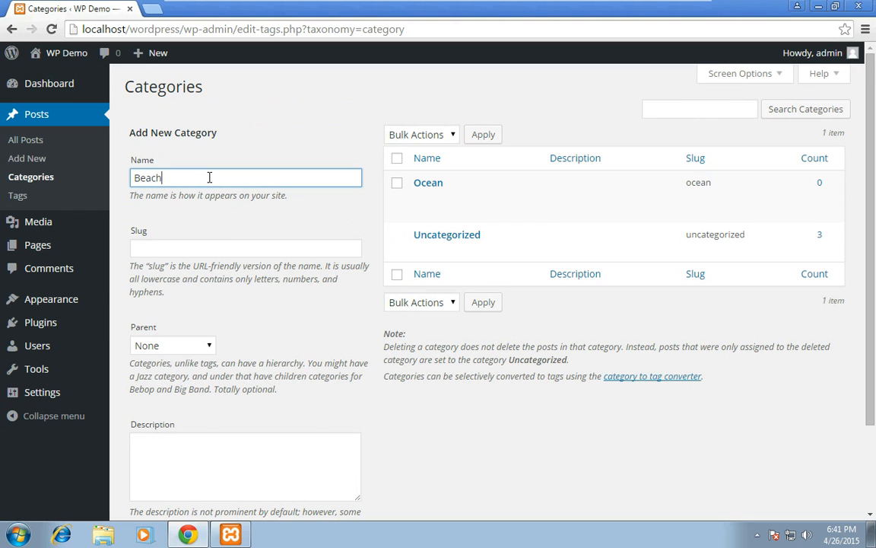
pyautogui.press('Tab')
pyautogui.write('beach')
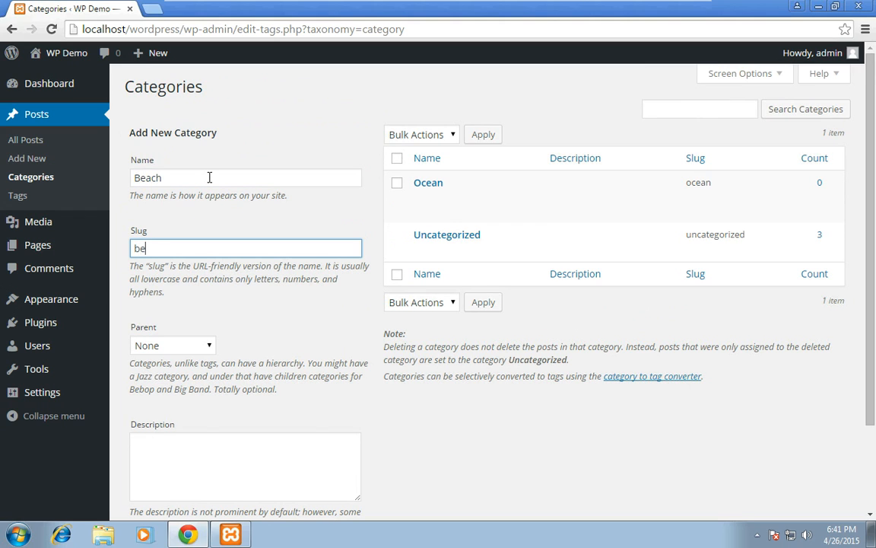
pyautogui.click(430, 372)
pyautogui.scroll(-2, 430, 372)
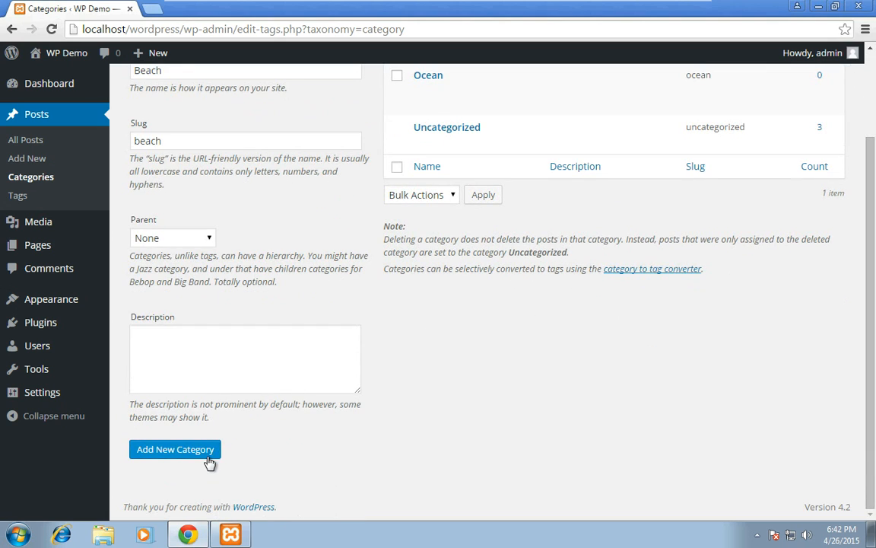
pyautogui.click(209, 456)
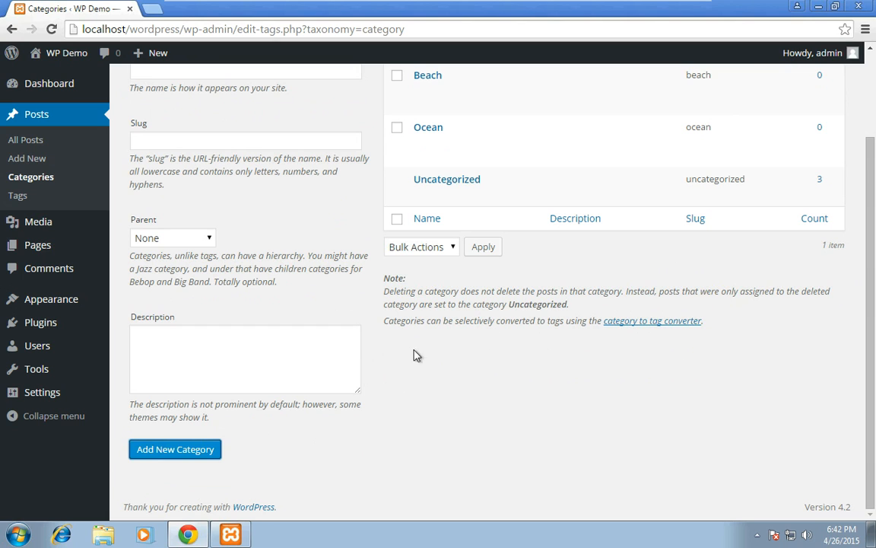
# Step: Add a category named "Sand" with the slug "sand" as a child of Beach
pyautogui.scroll(2, 365, 288)
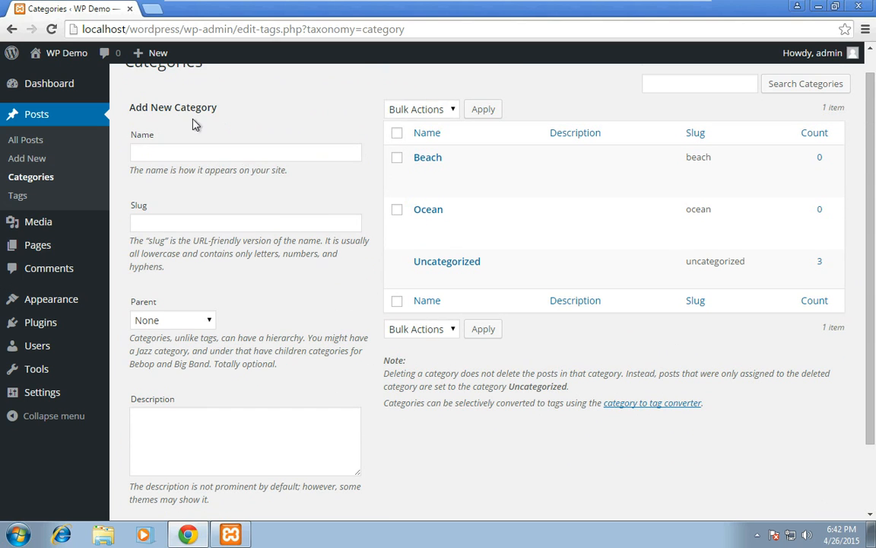
pyautogui.click(173, 151)
pyautogui.write('Sand')
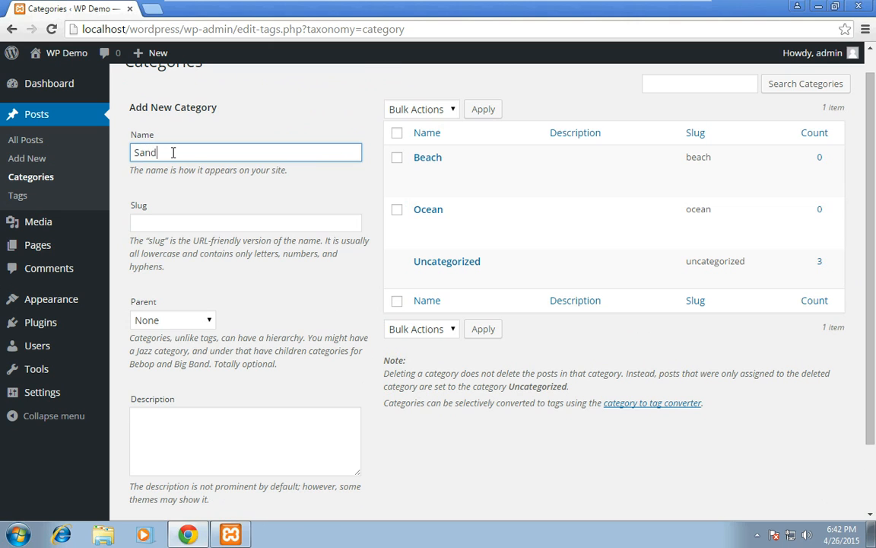
pyautogui.press('Tab')
pyautogui.write('sand')
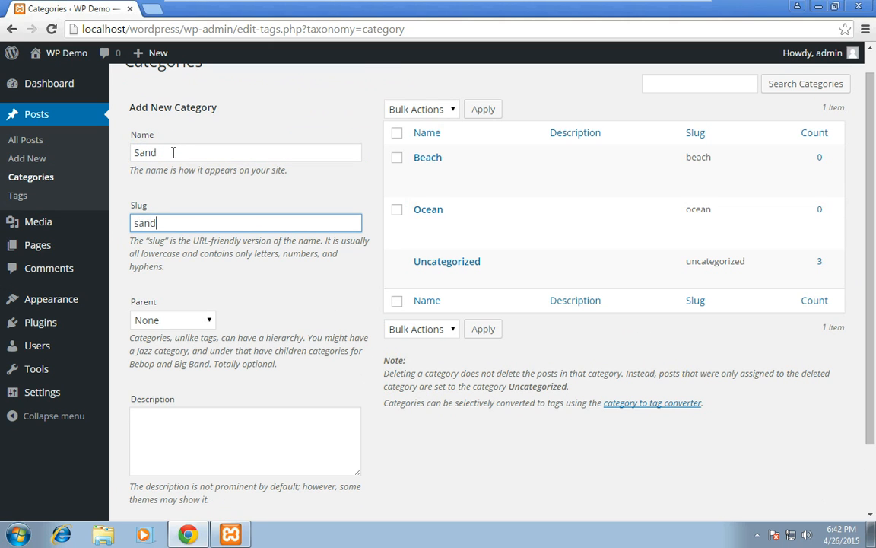
pyautogui.click(175, 325)
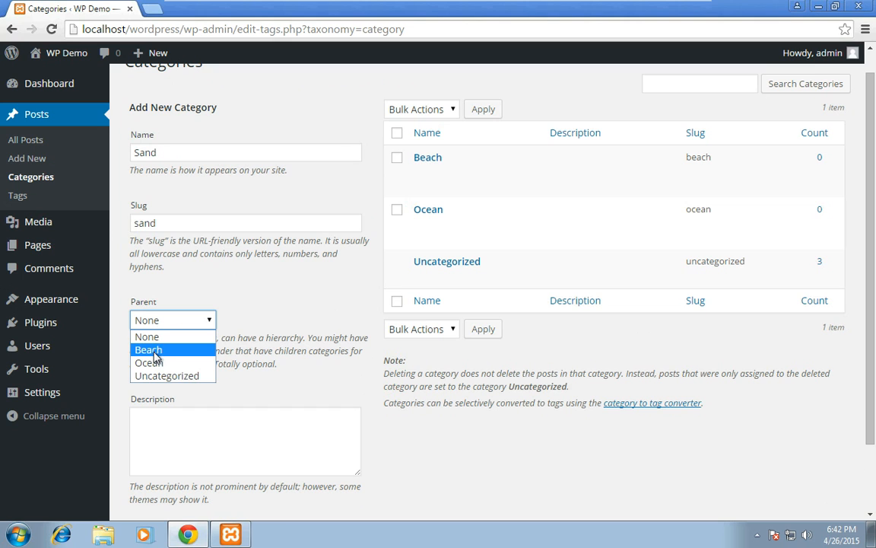
pyautogui.click(152, 351)
pyautogui.scroll(-1, 212, 361)
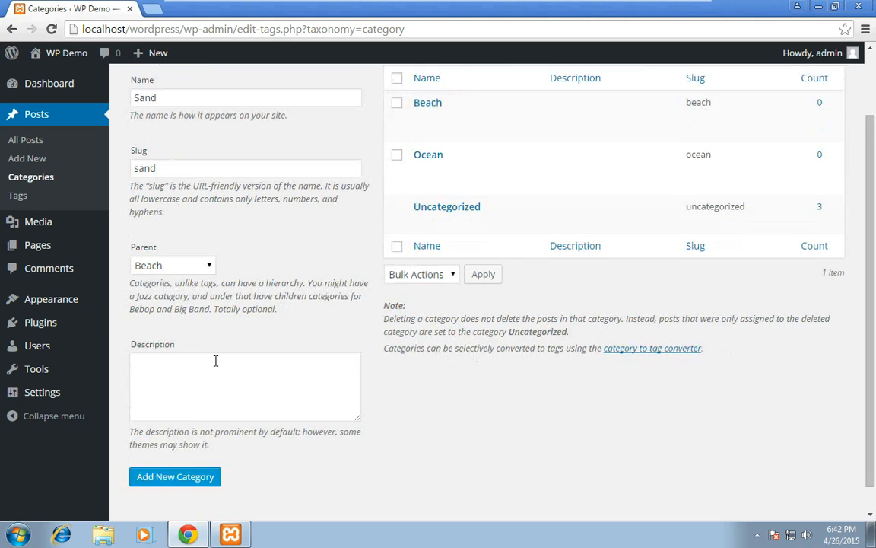
pyautogui.click(178, 454)
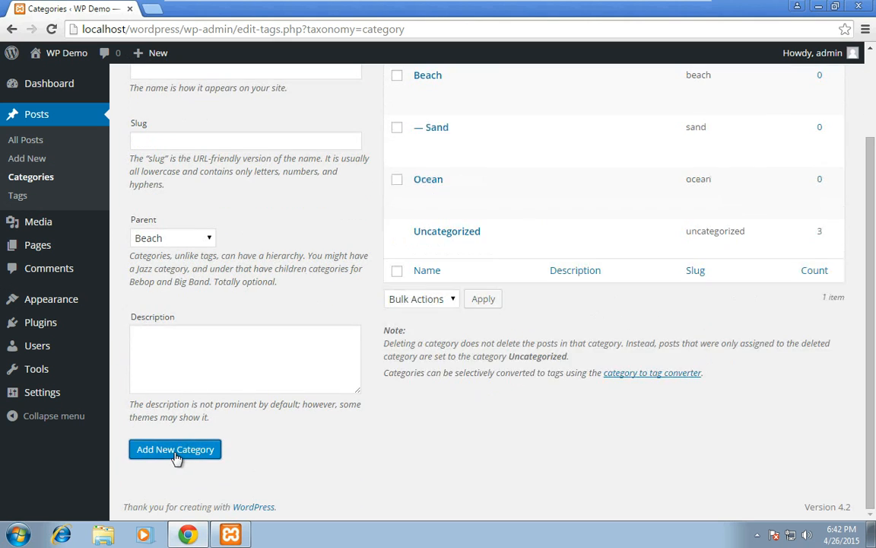
# Step: Find the post "This is how to create a new post!" among all posts and open it for editing
pyautogui.scroll(1, 271, 376)
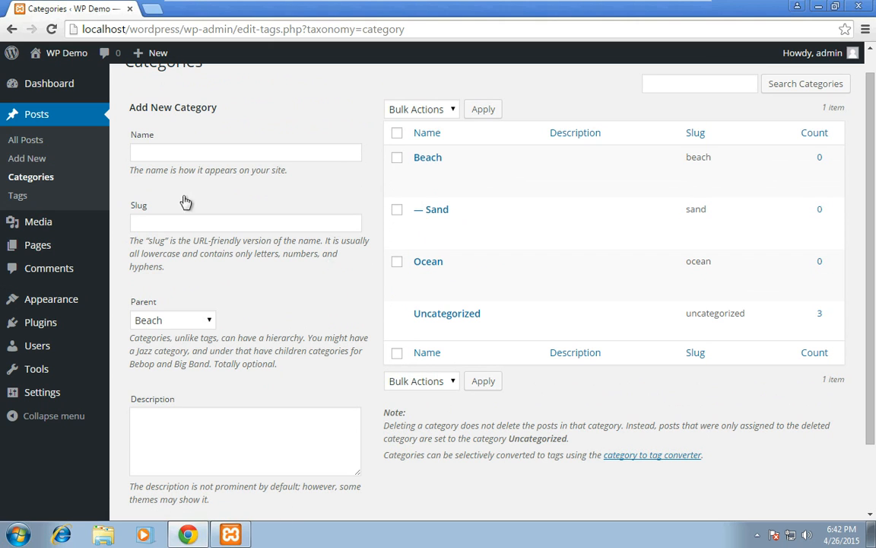
pyautogui.click(29, 140)
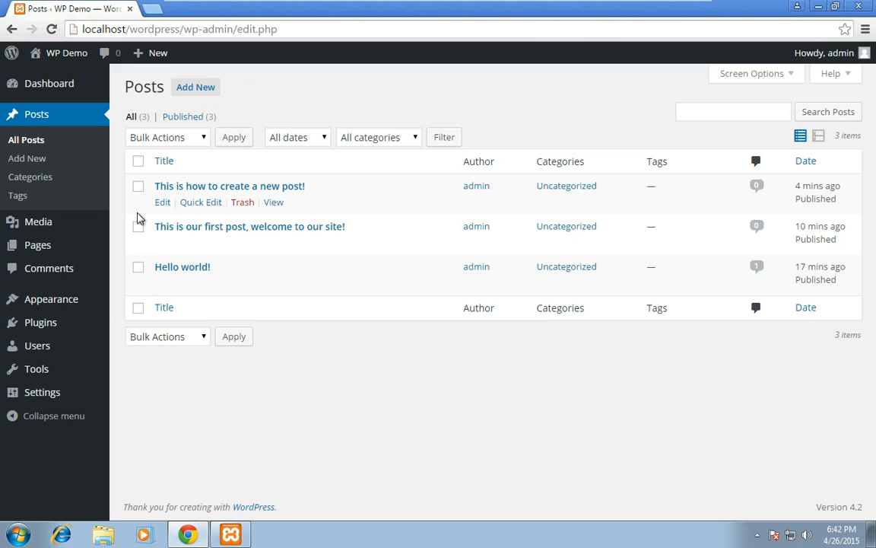
pyautogui.click(139, 188)
pyautogui.click(592, 187)
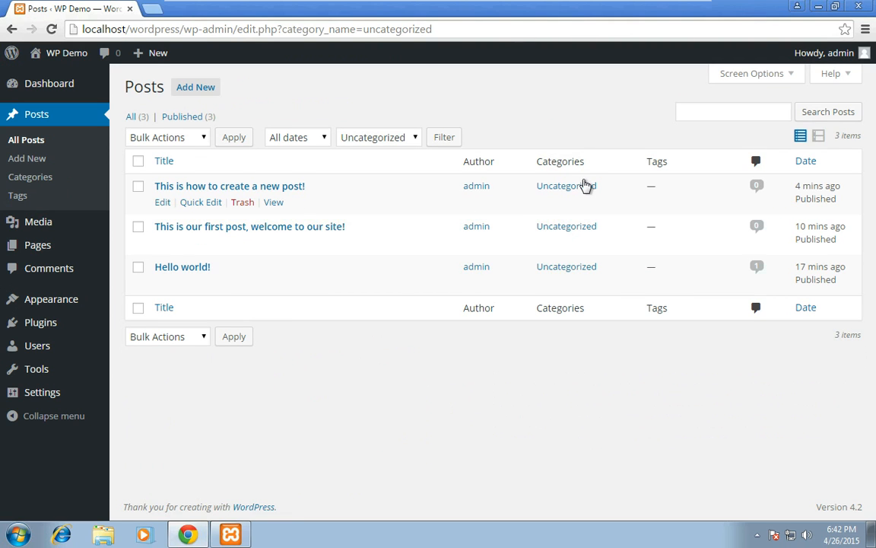
pyautogui.click(586, 187)
pyautogui.click(266, 187)
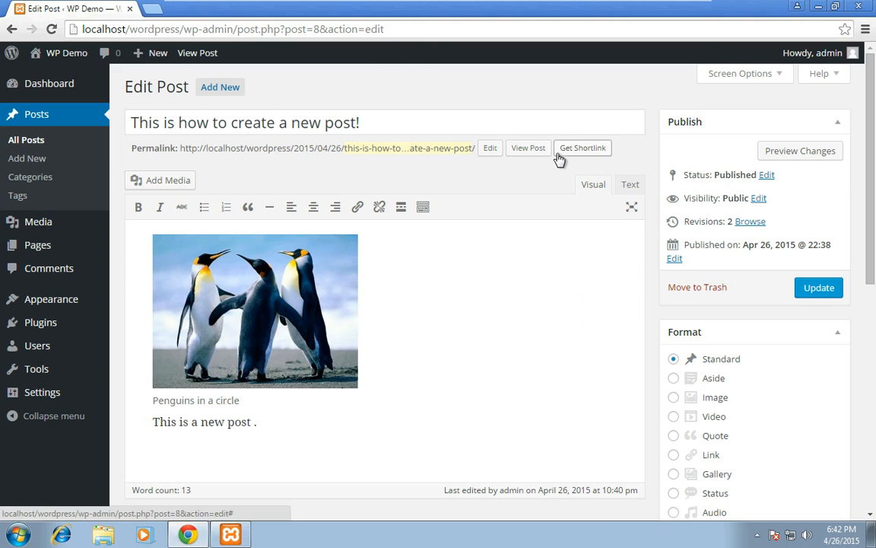
# Step: Assign the post to the Ocean and Beach categories and remove it from Uncategorized
pyautogui.moveTo(870, 168); pyautogui.dragTo(870, 259)
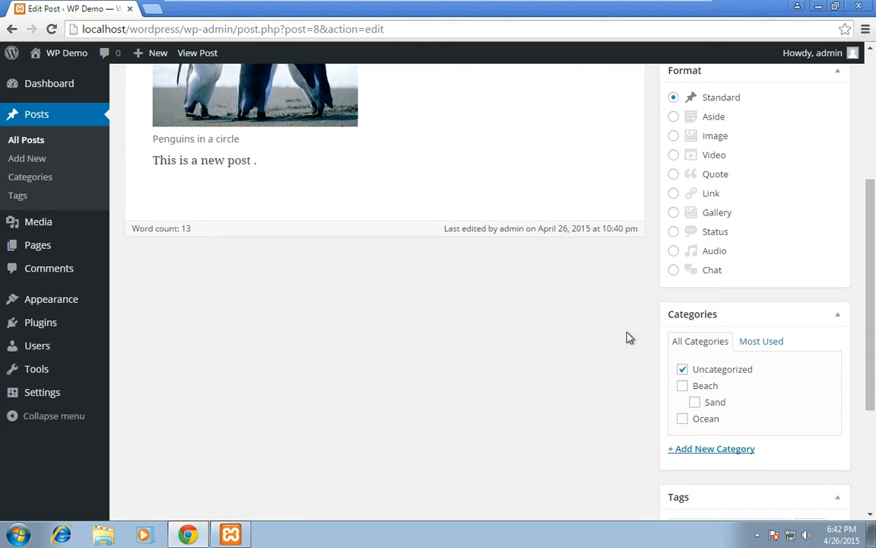
pyautogui.click(683, 418)
pyautogui.click(682, 386)
pyautogui.click(682, 369)
# Step: Add the tags "beach" and "penguins" to the post and update it
pyautogui.moveTo(869, 318); pyautogui.dragTo(872, 413)
pyautogui.click(694, 325)
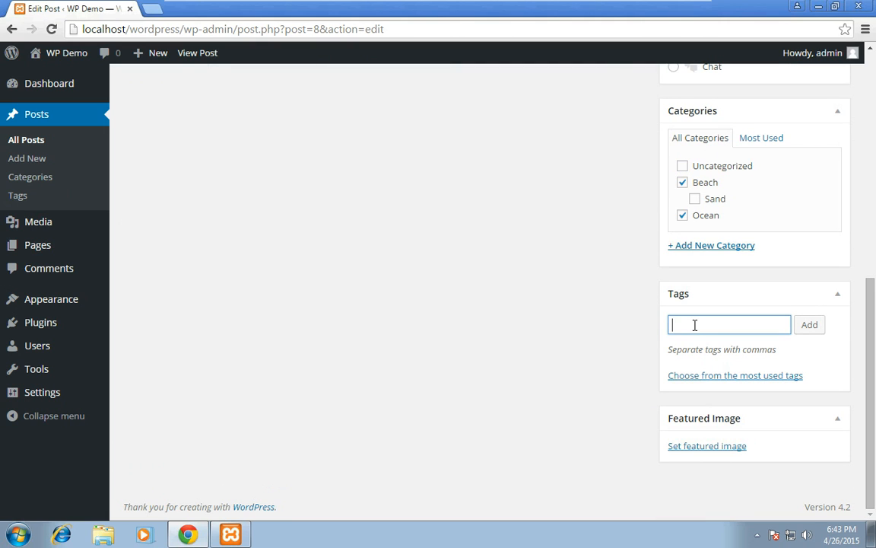
pyautogui.write('beach, penguins,')
pyautogui.press('BackSpace')
pyautogui.press('BackSpace')
pyautogui.click(811, 327)
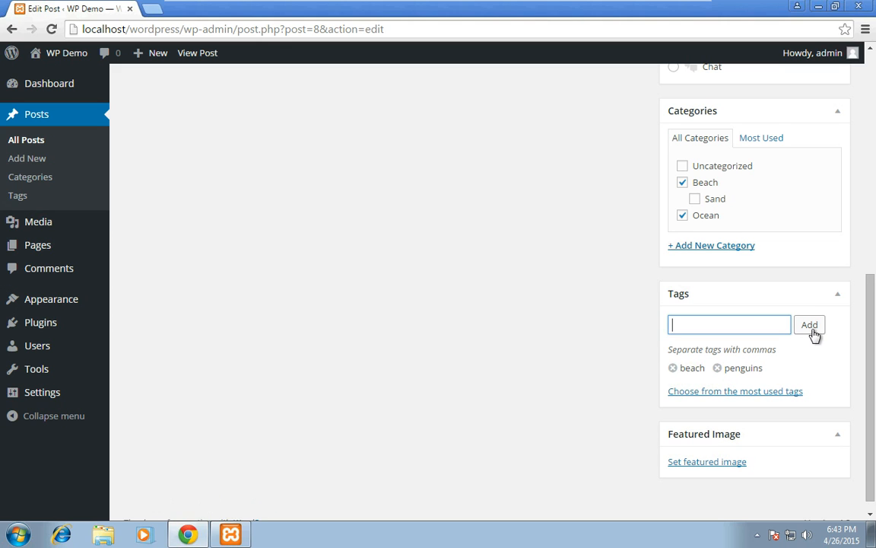
pyautogui.moveTo(872, 333); pyautogui.dragTo(875, 53)
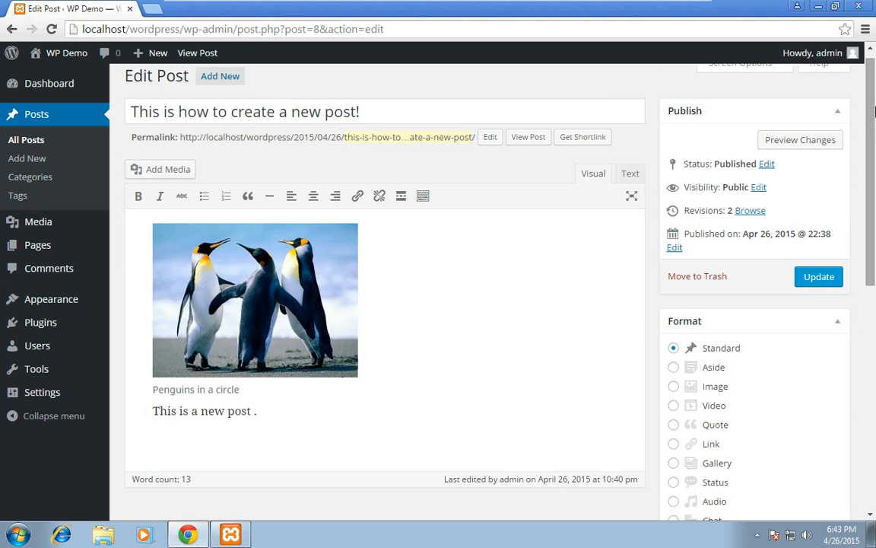
pyautogui.click(811, 280)
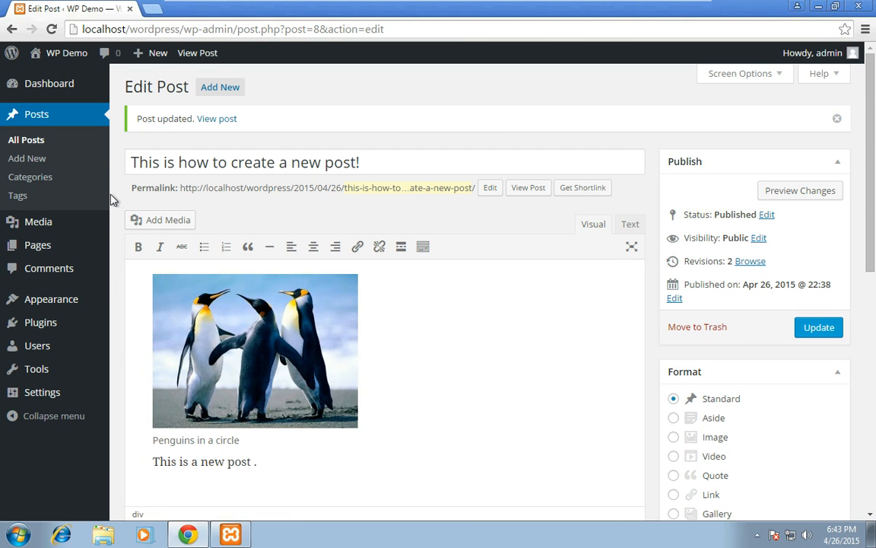
# Step: Review the post counts of the categories and list the posts filed under Uncategorized
pyautogui.click(43, 178)
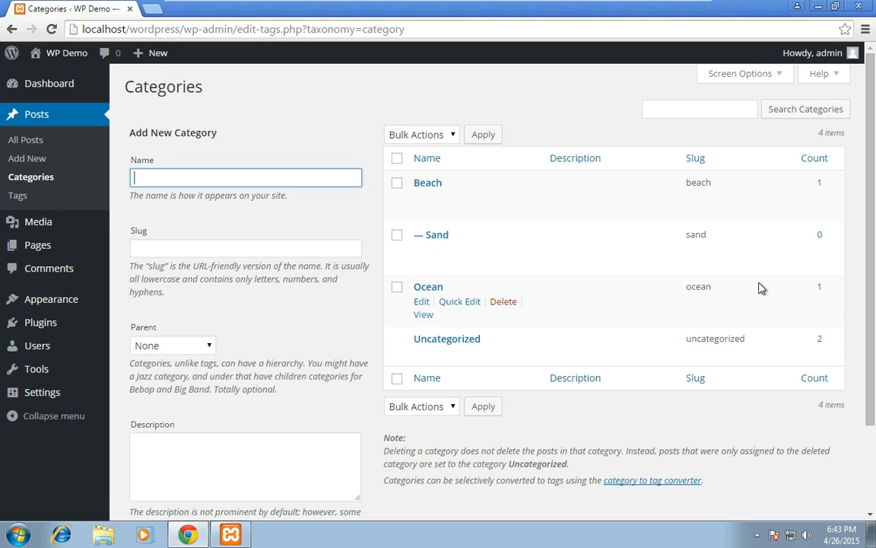
pyautogui.click(820, 339)
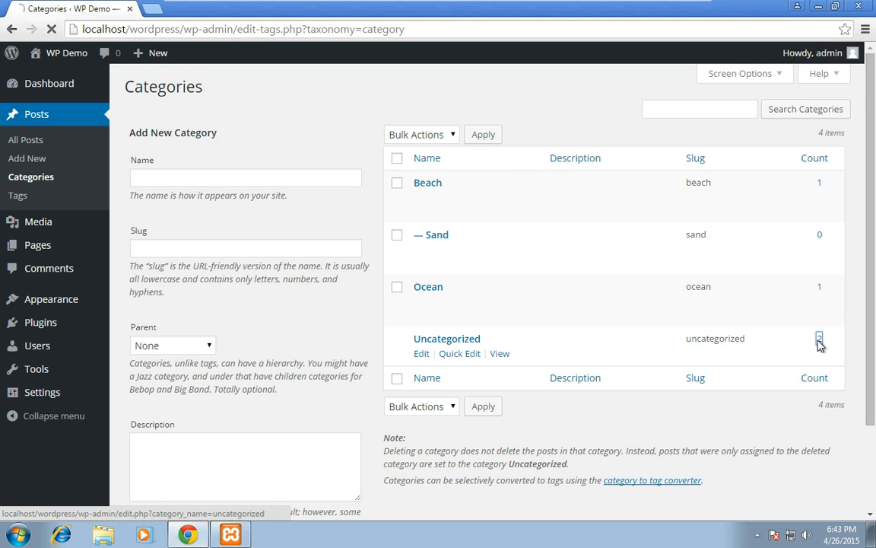